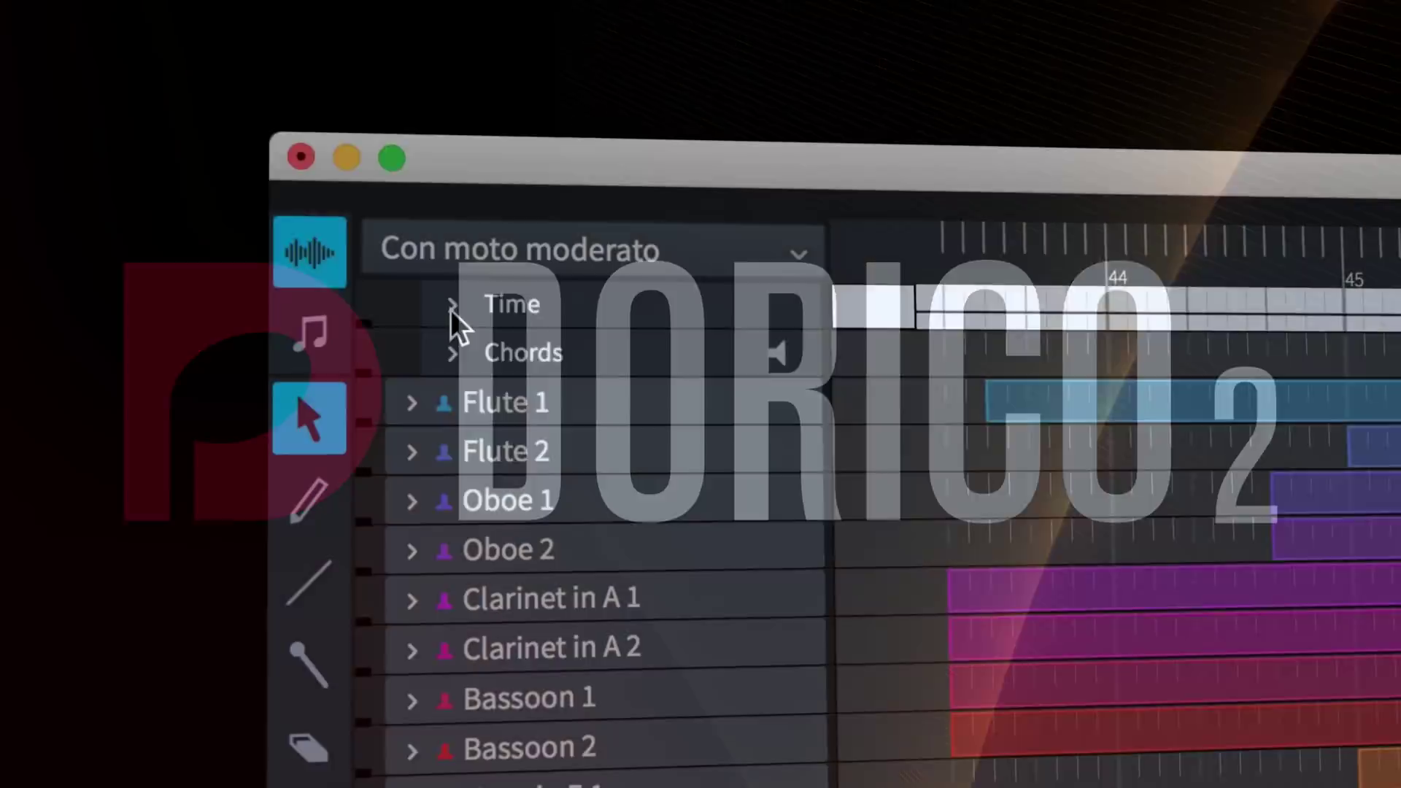
Step: Draw tempo steps around bar 45 and a falling tempo ramp from bar 47 to bar 49
left_click(452, 305)
left_click(309, 503)
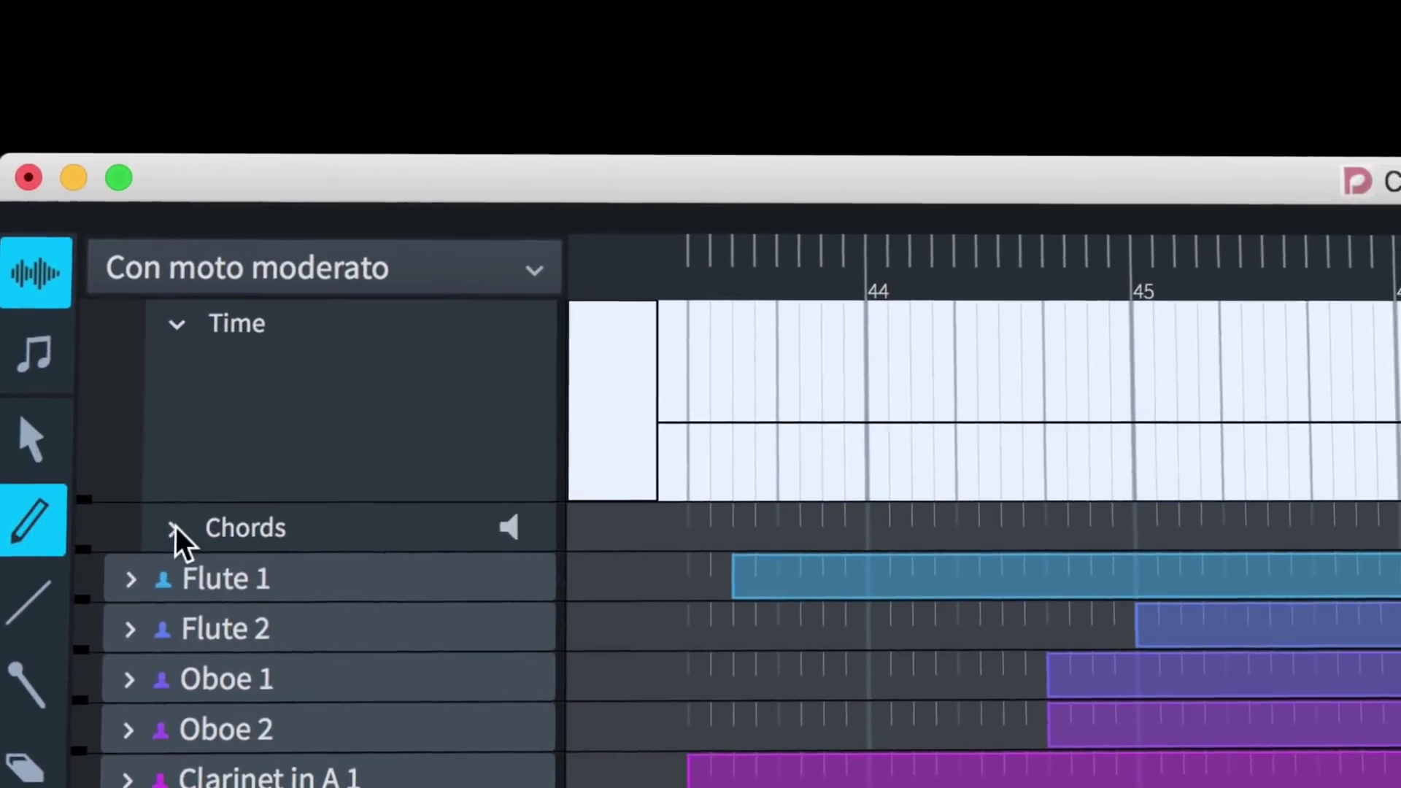
left_click(1135, 405)
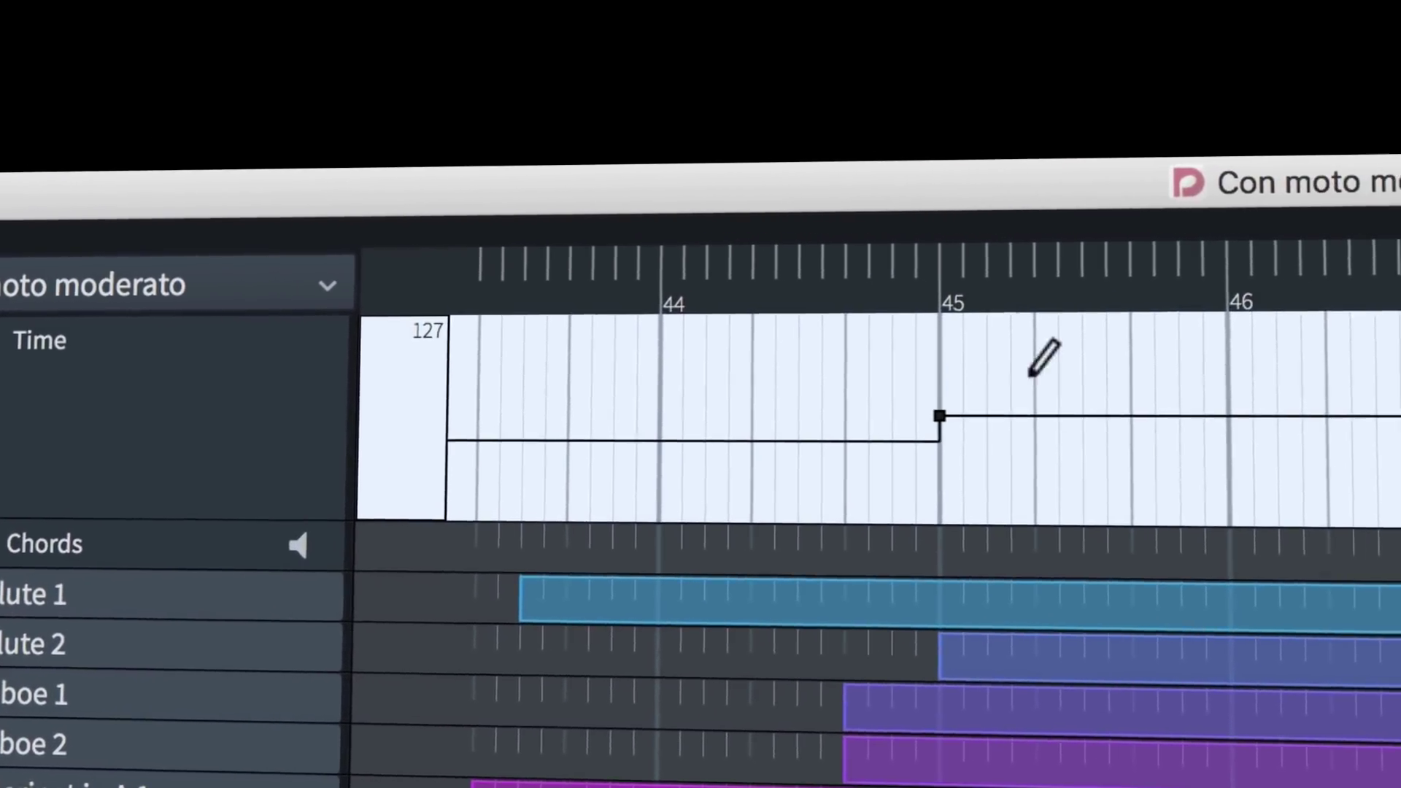
left_click(1033, 381)
left_click_drag(752, 156, 835, 188)
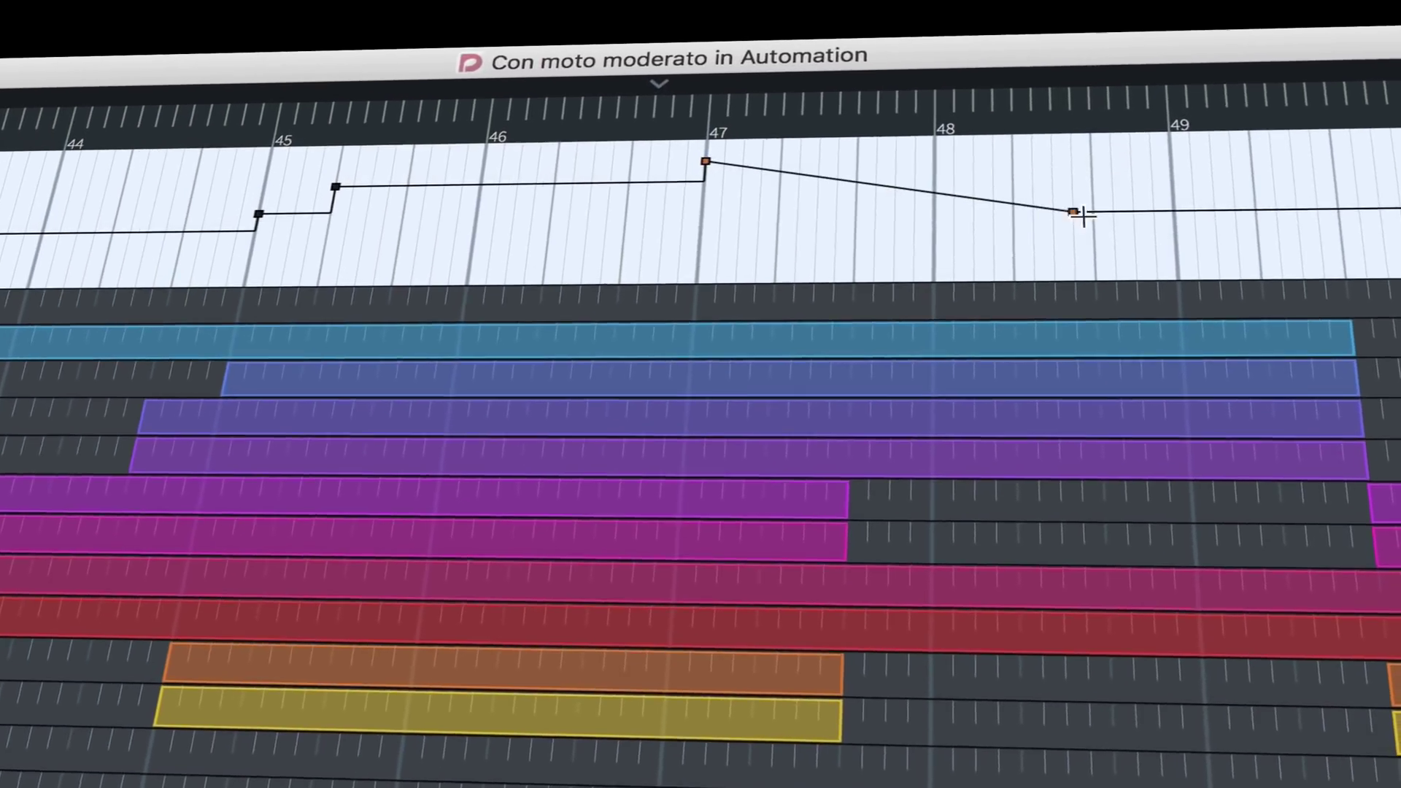
left_click_drag(1084, 215, 1171, 212)
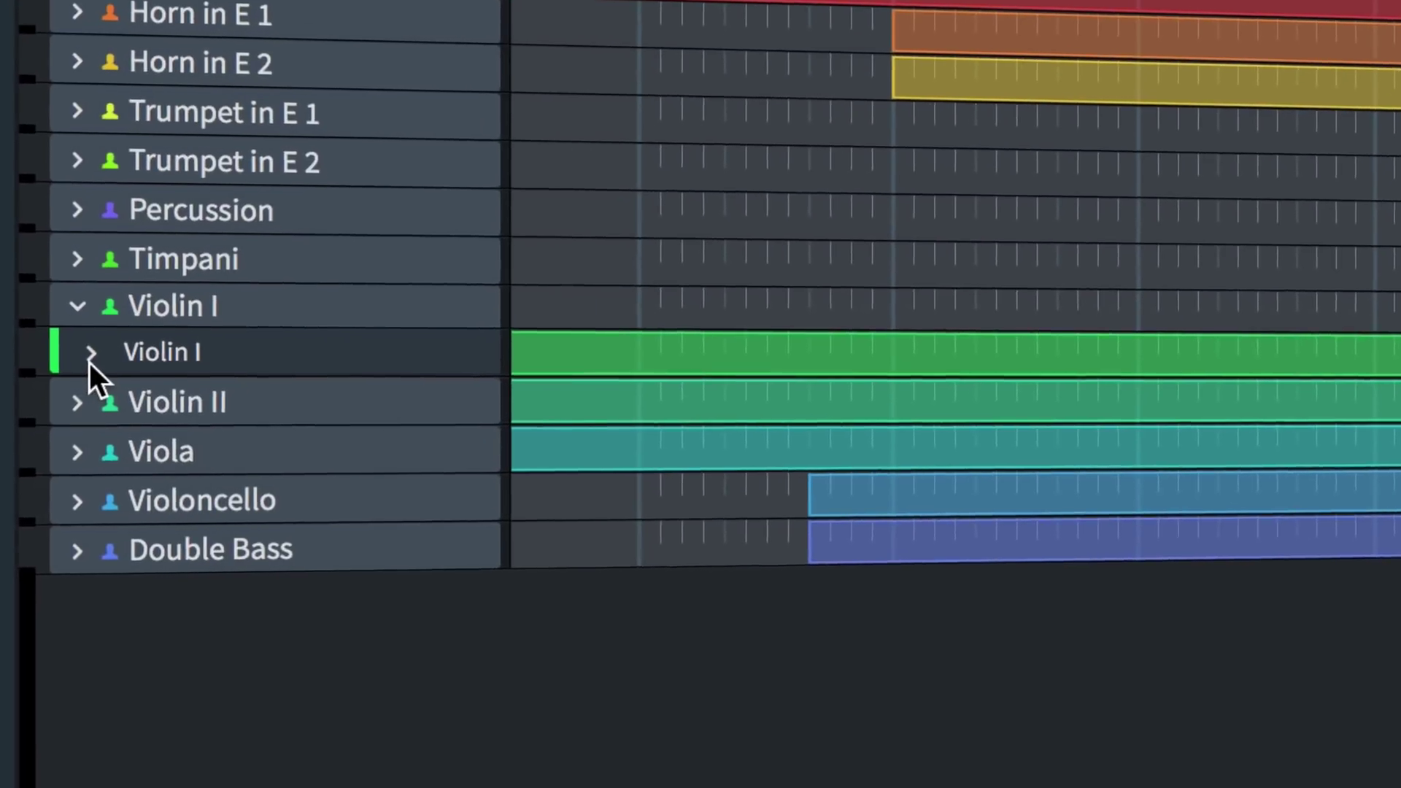
Step: Show Violin I's controller and Playing Techniques lanes and draw a dipping CC7 volume curve
left_click(89, 361)
left_click(373, 602)
left_click(281, 559)
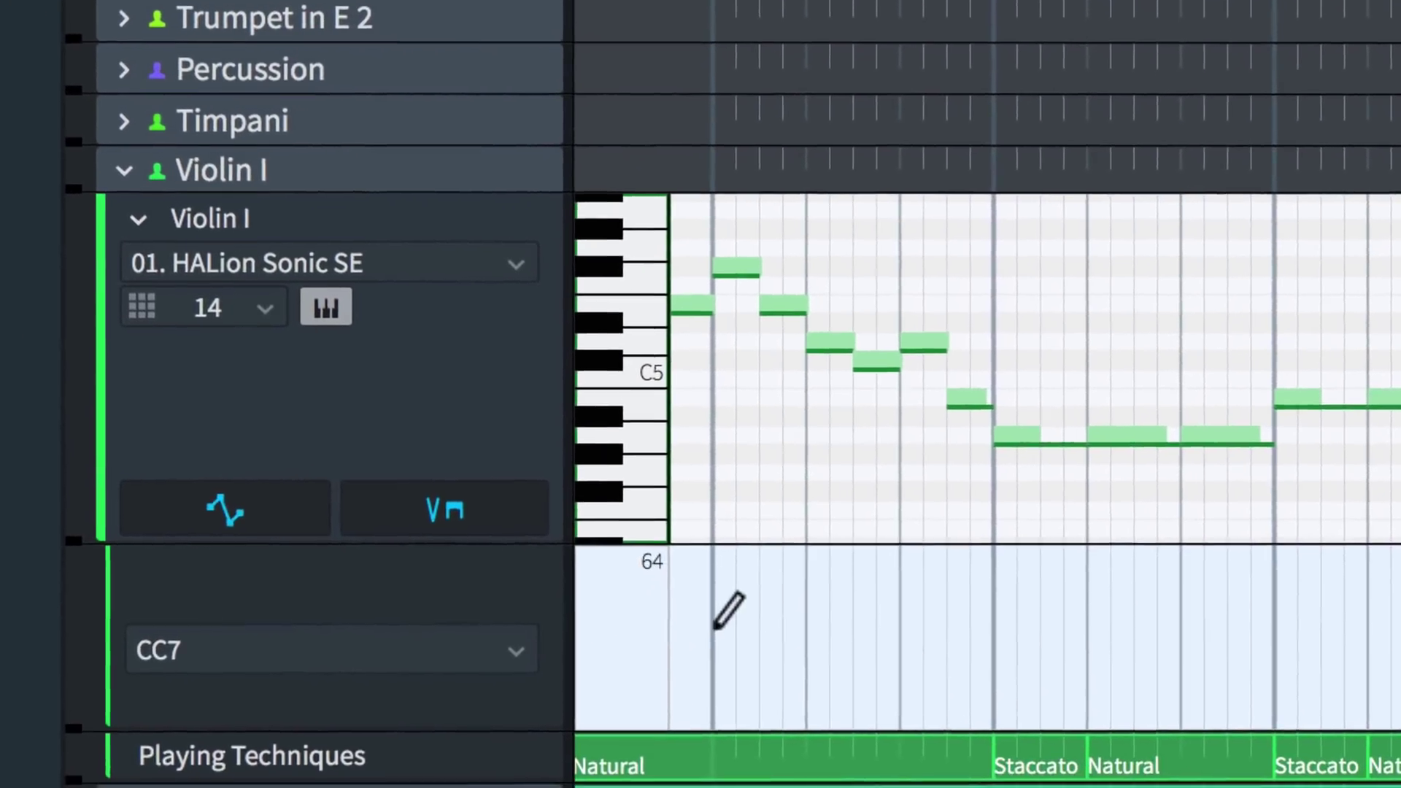
mouse_move(690, 659)
left_mouse_down()
mouse_move(811, 623)
mouse_move(961, 714)
left_mouse_up()
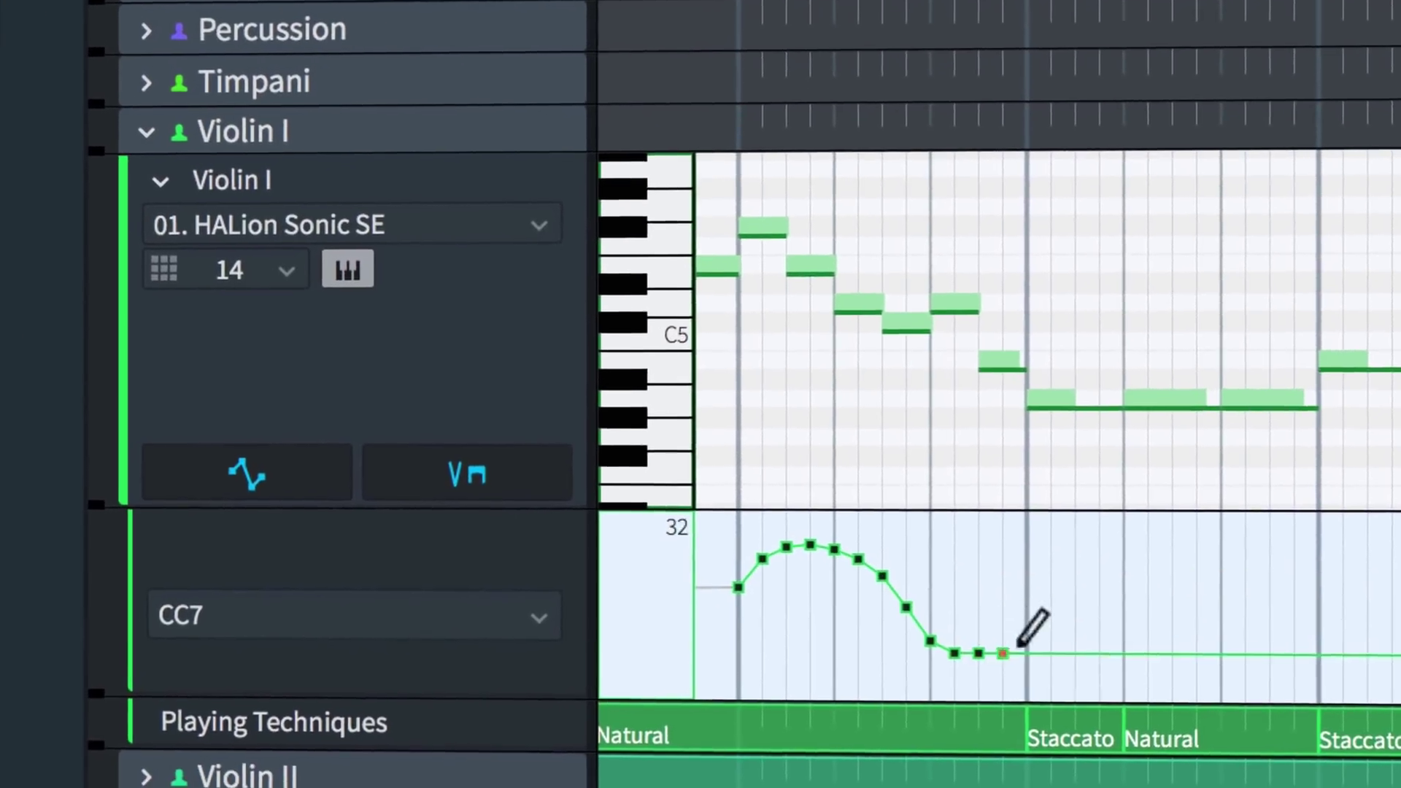
left_click_drag(1020, 644, 1143, 575)
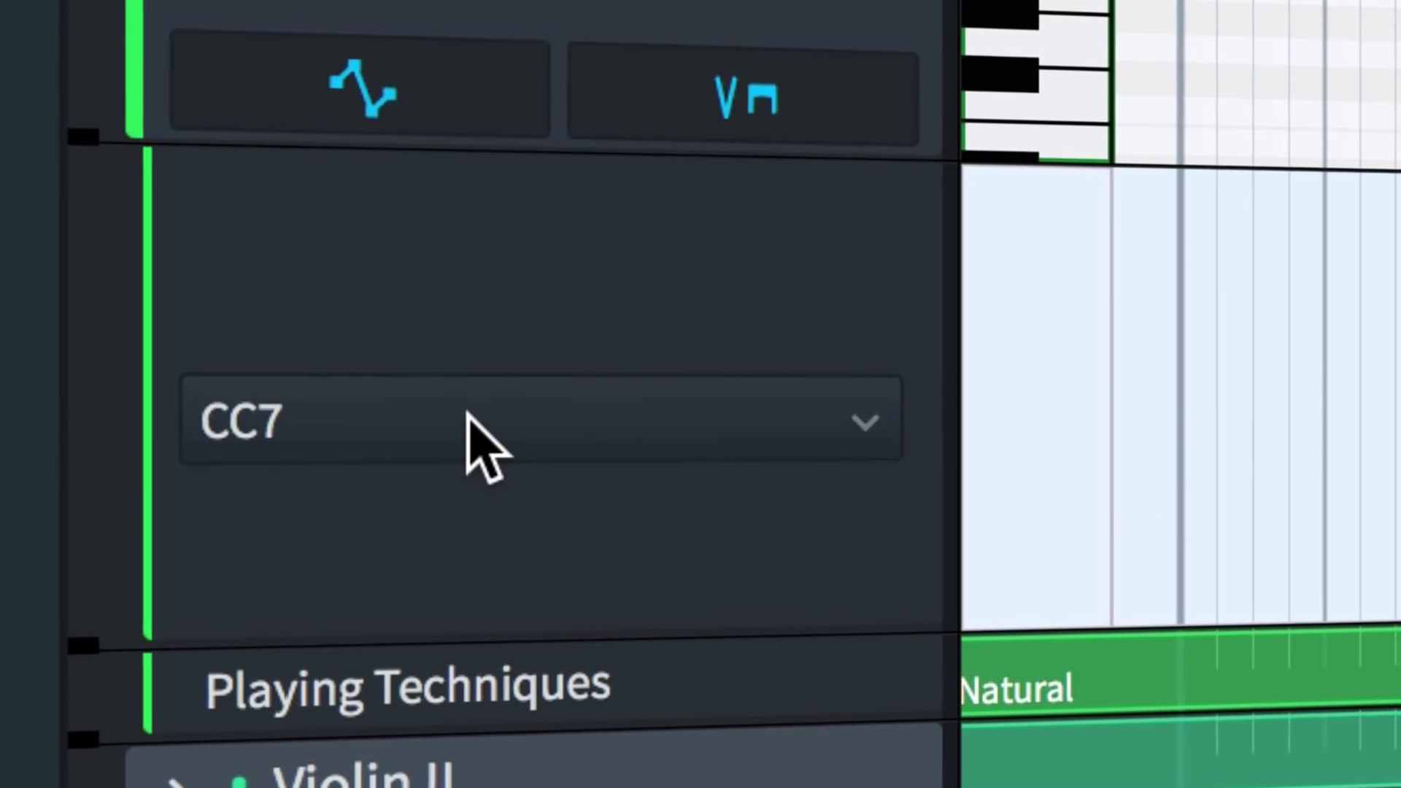
Step: Switch the controller lane to CC1 and draw a rising straight line
left_click(317, 619)
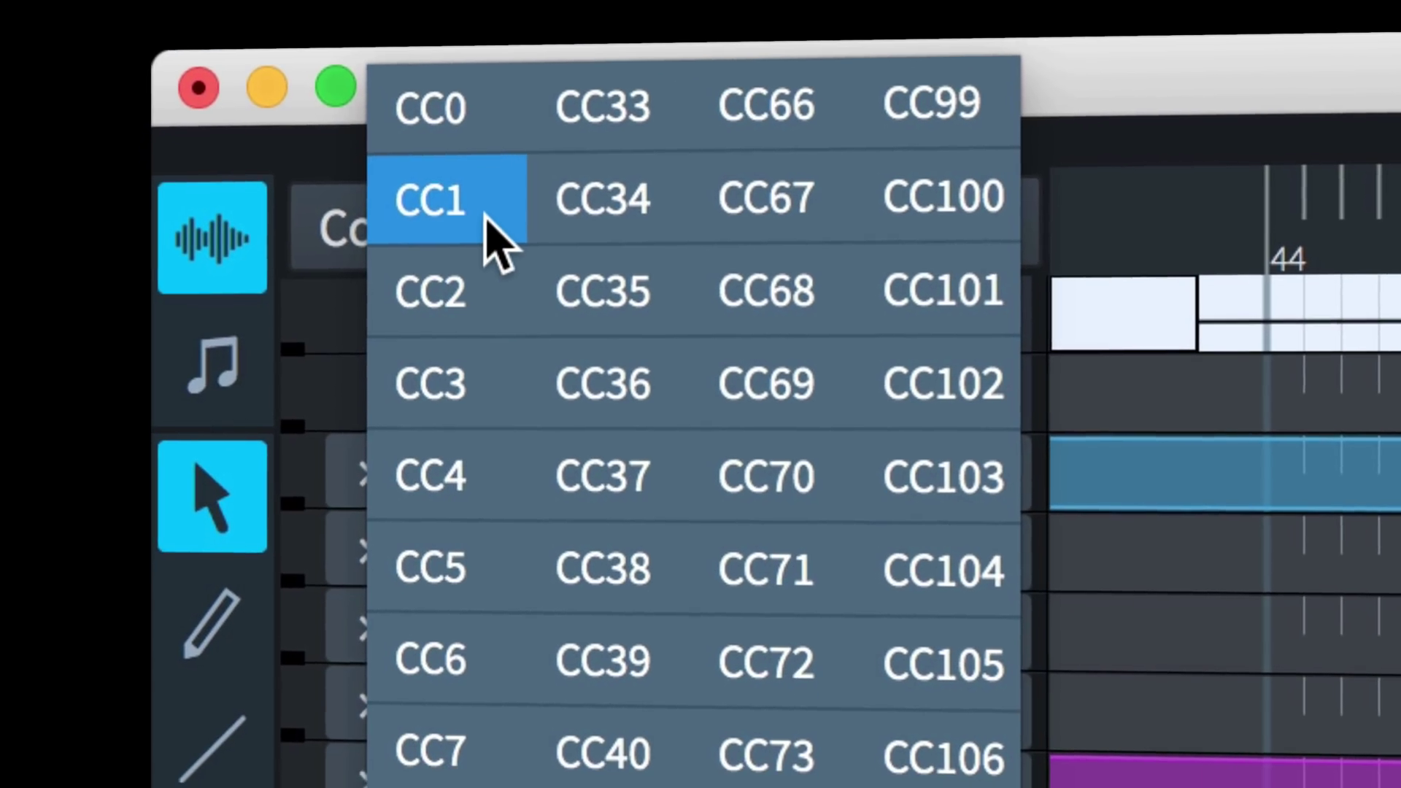
left_click(487, 212)
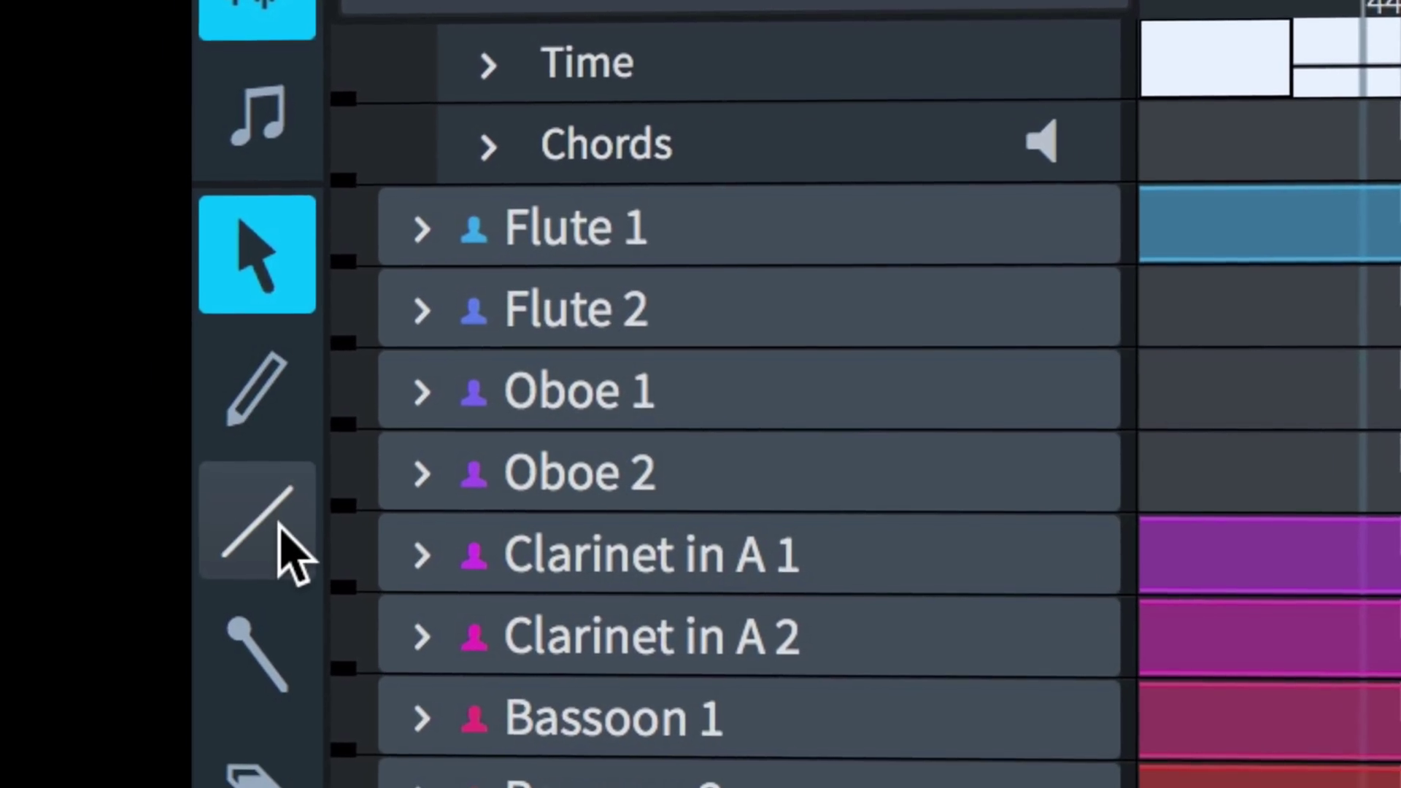
left_click(264, 587)
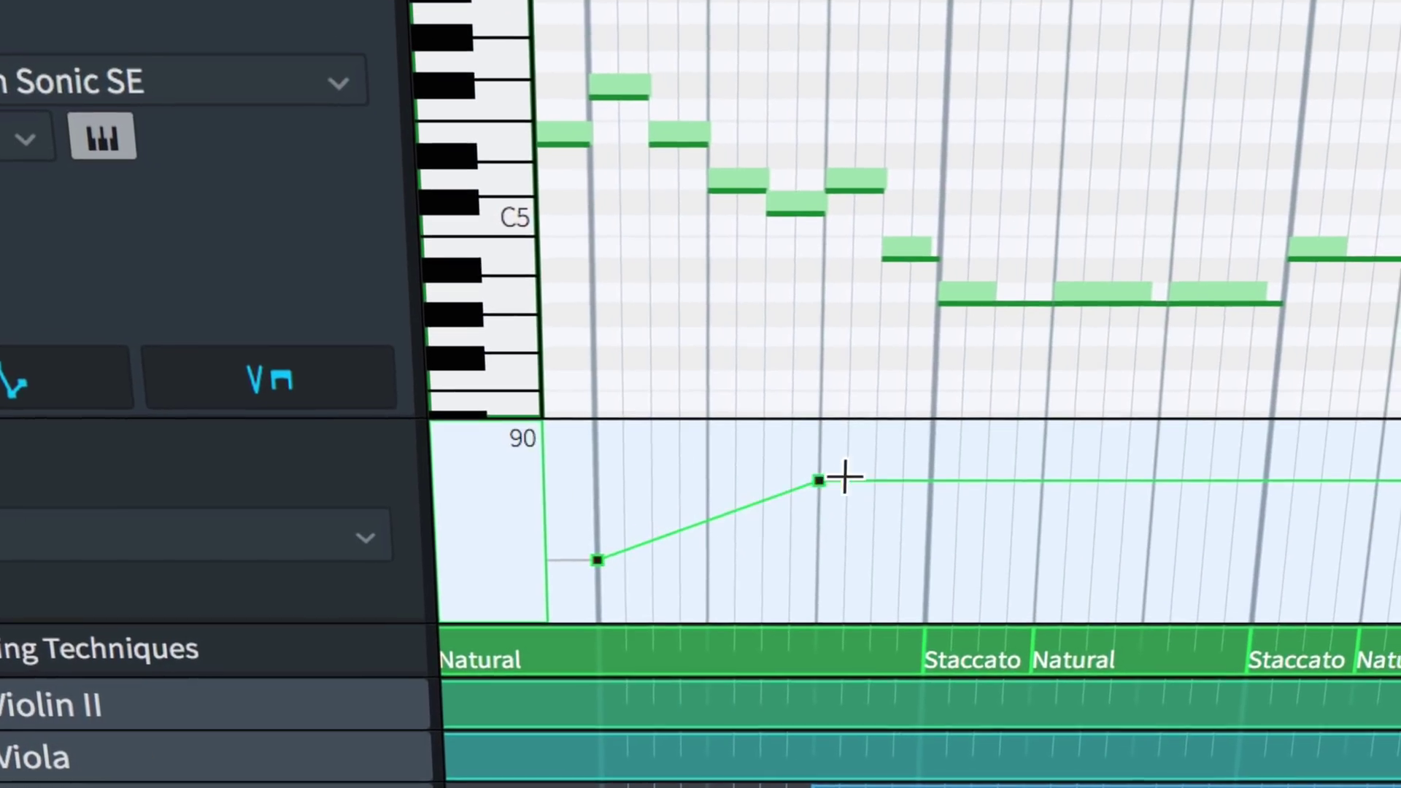
left_click_drag(846, 478, 1038, 450)
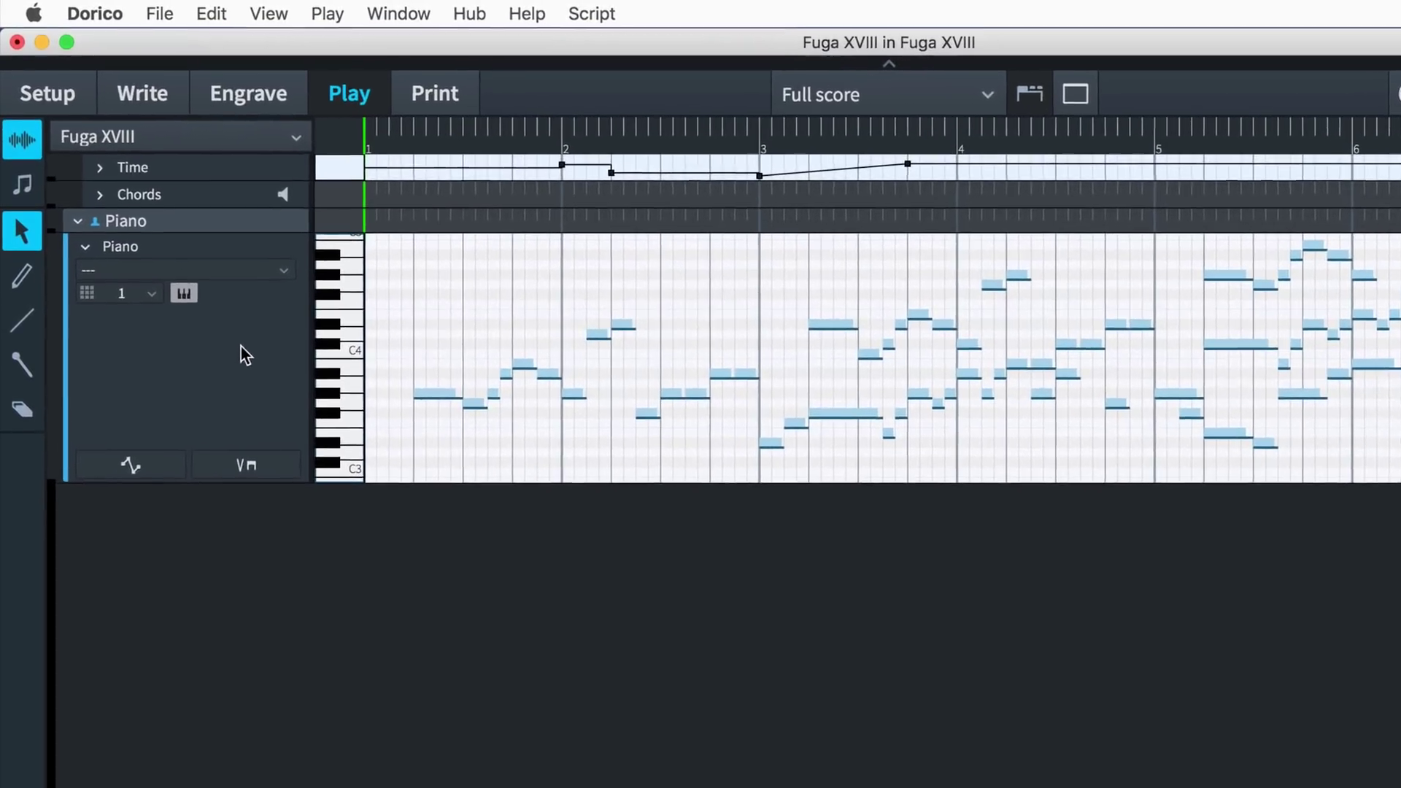
Step: Expand the Time track and move the bar 2 tempo step to about 150, starting partway through bar 1
left_click(100, 167)
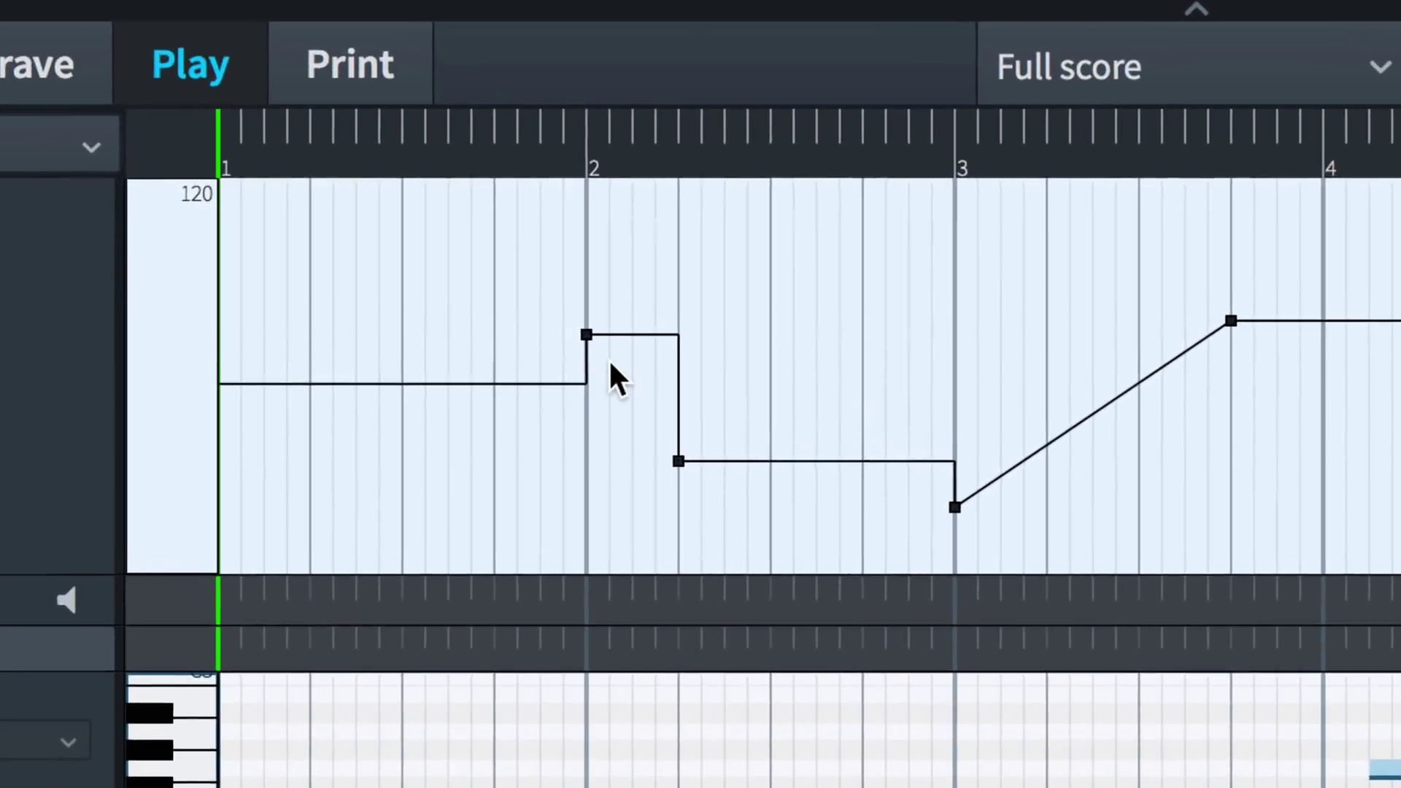
left_click_drag(588, 335, 487, 355)
left_click(487, 322)
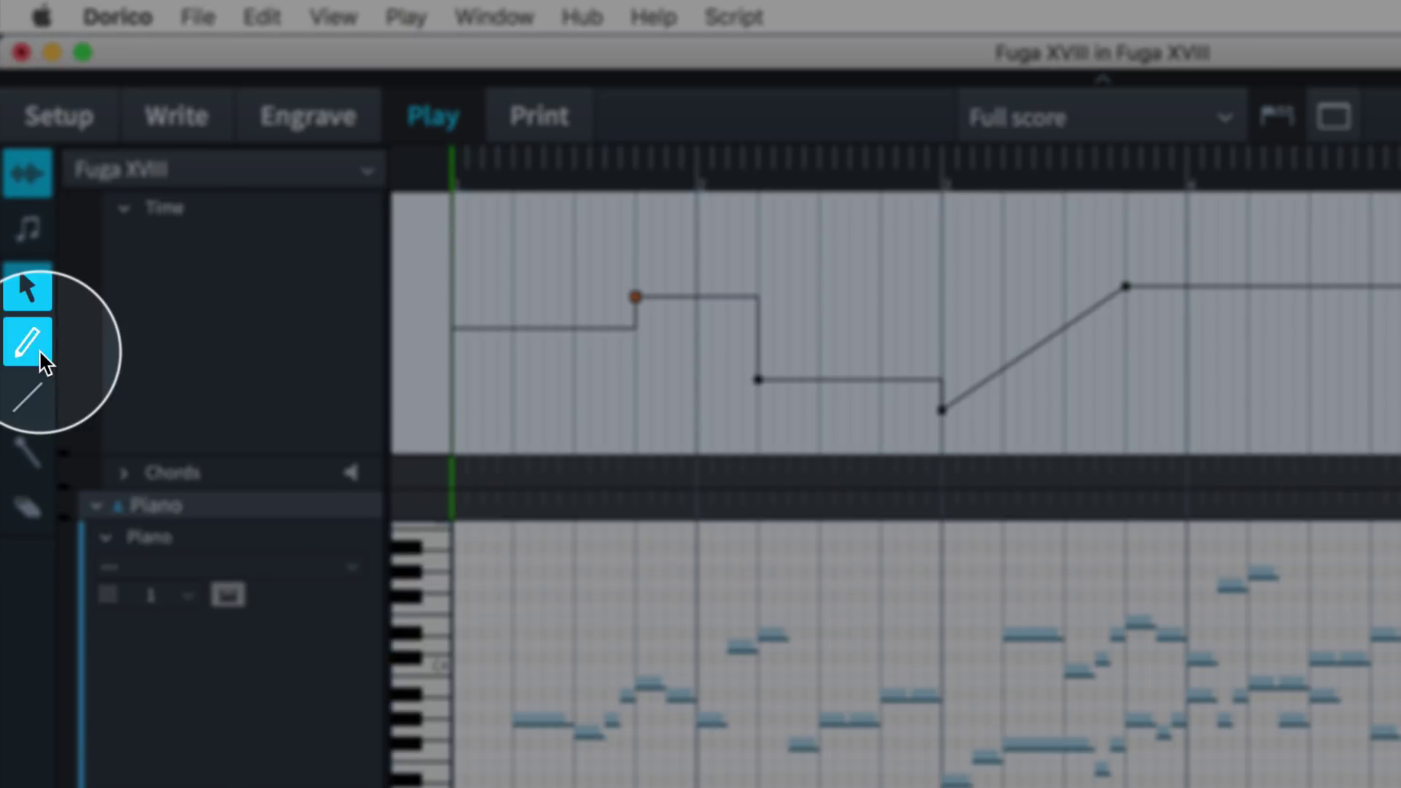
Step: Draw tempo points after bar 4, rising toward bar 5
left_click(39, 352)
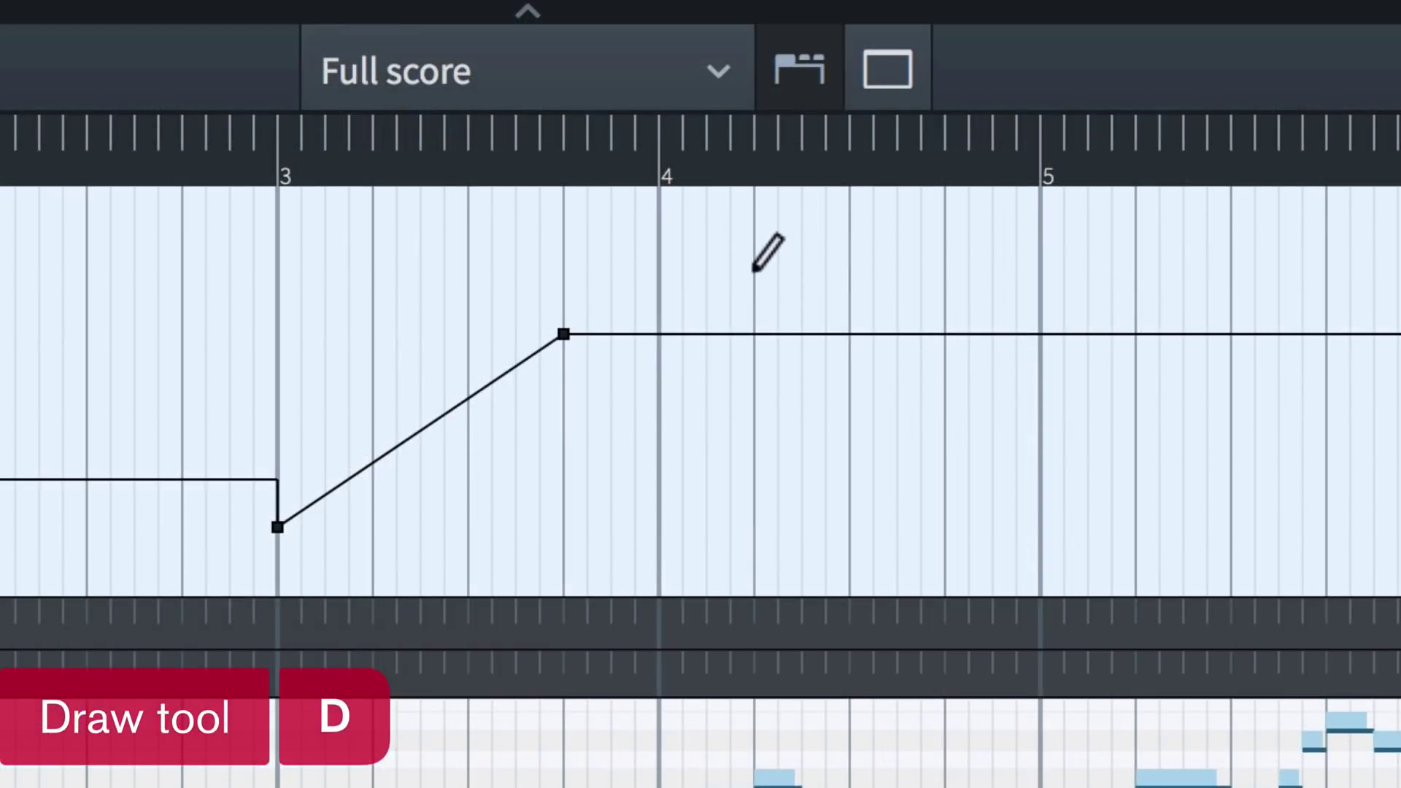
left_click(754, 278)
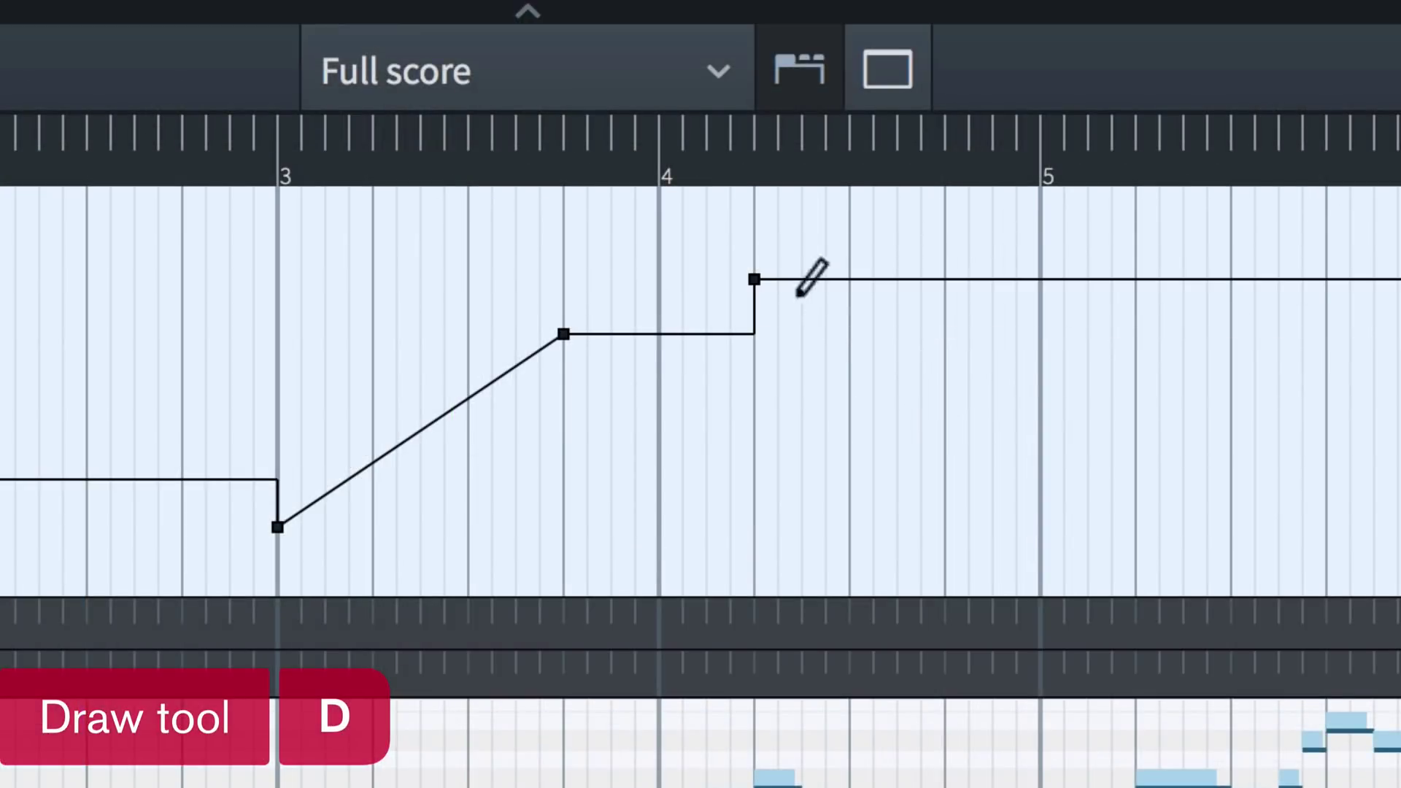
left_click(850, 375)
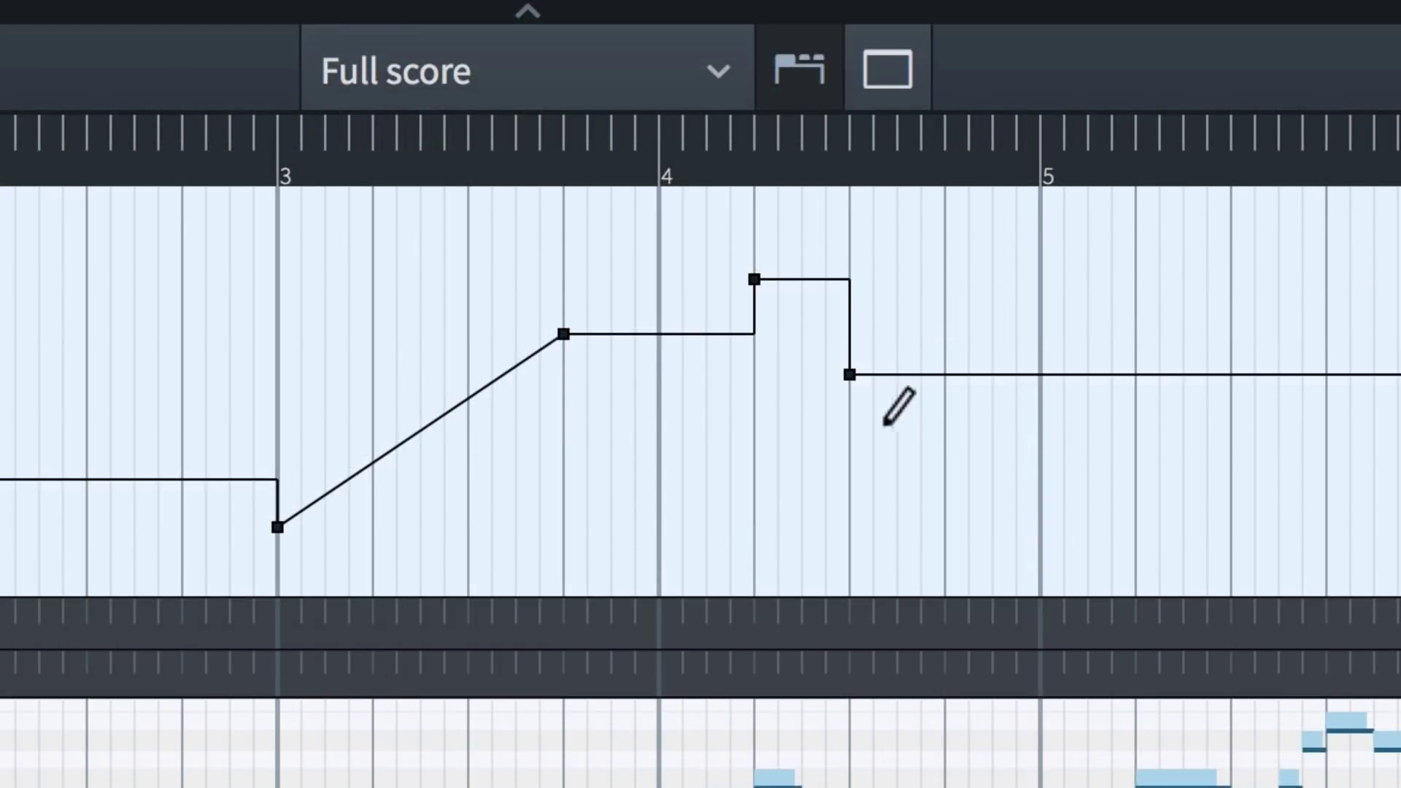
left_click_drag(944, 494, 1144, 300)
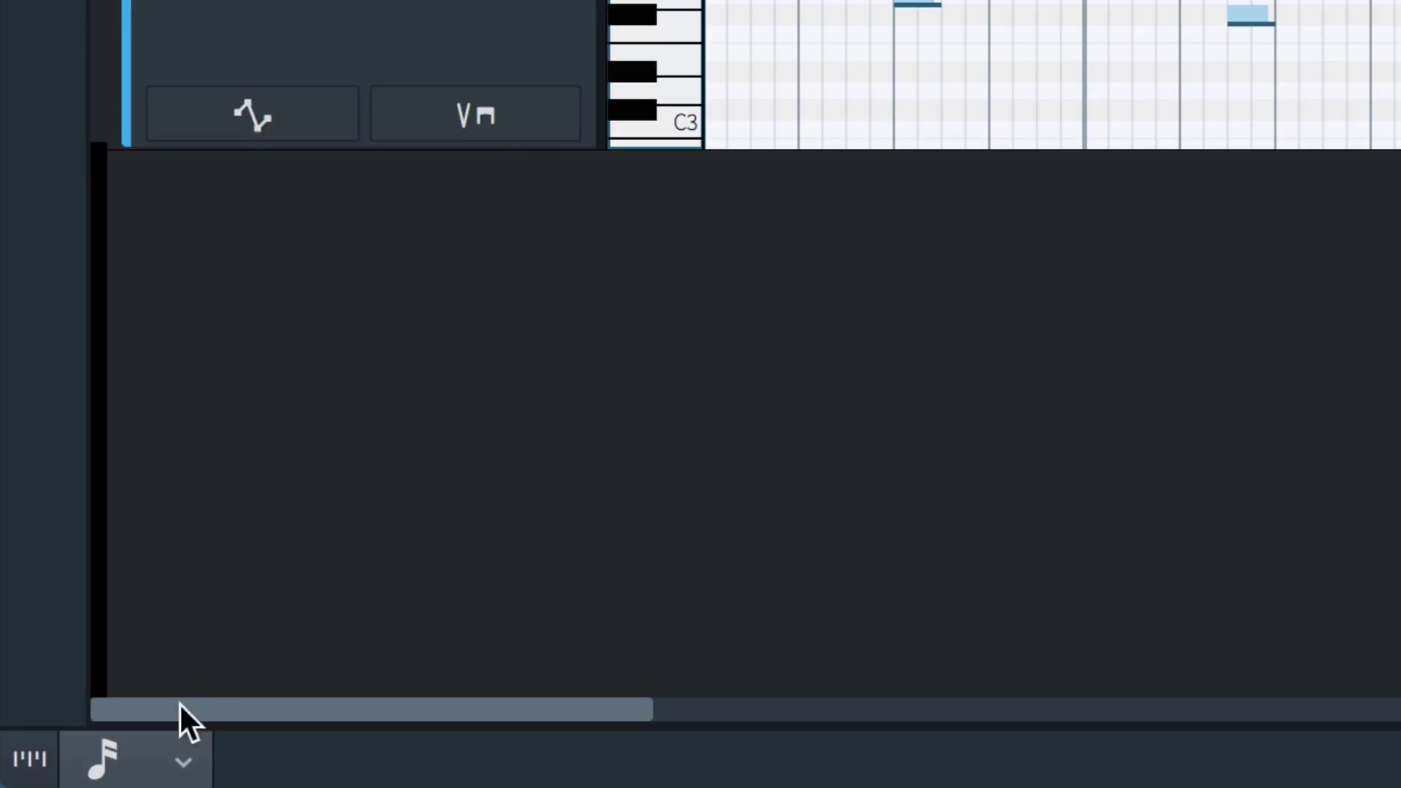
Step: Use a finer grid to draw a tempo staircase around bar 5, then a falling ramp after bar 1
left_click(162, 751)
left_click(116, 281)
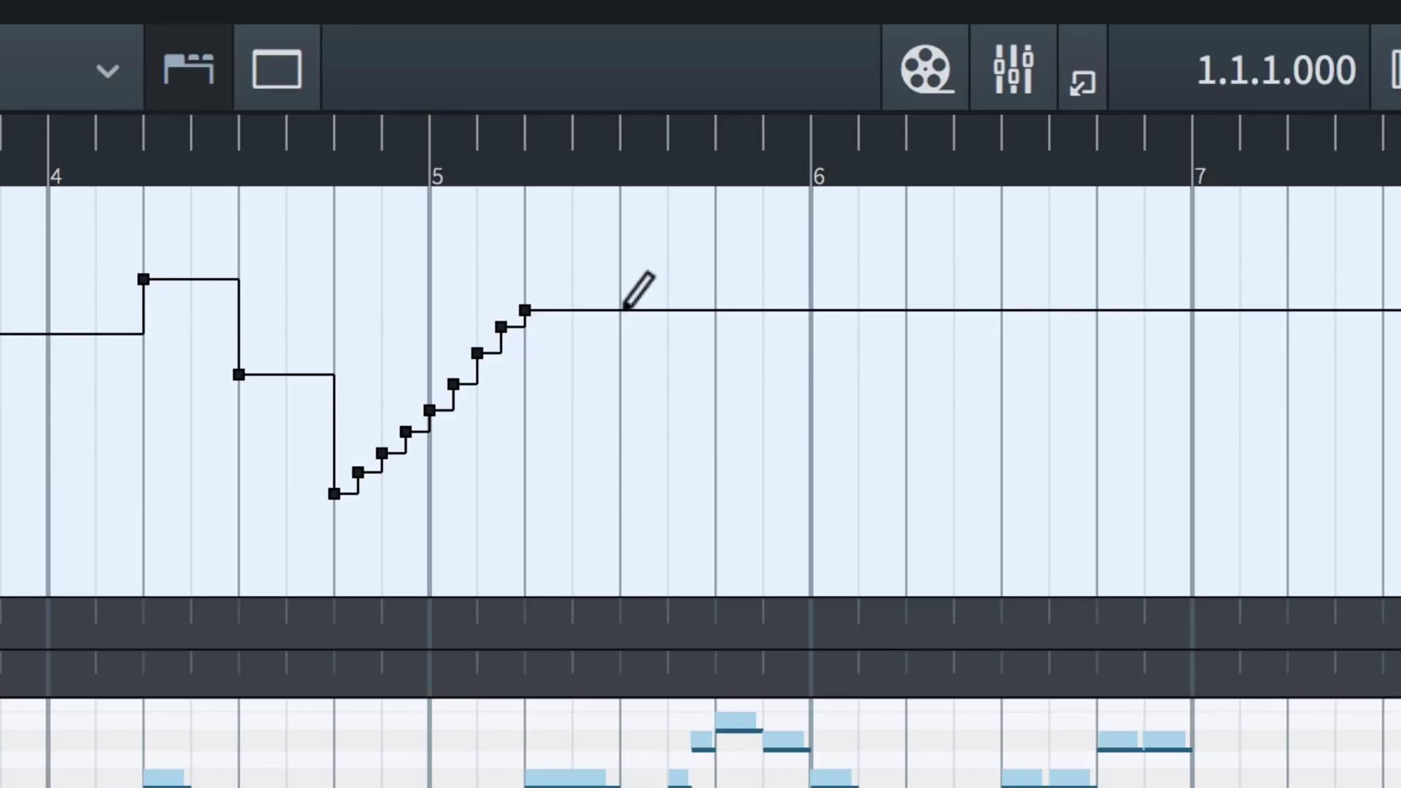
left_click_drag(625, 308, 859, 466)
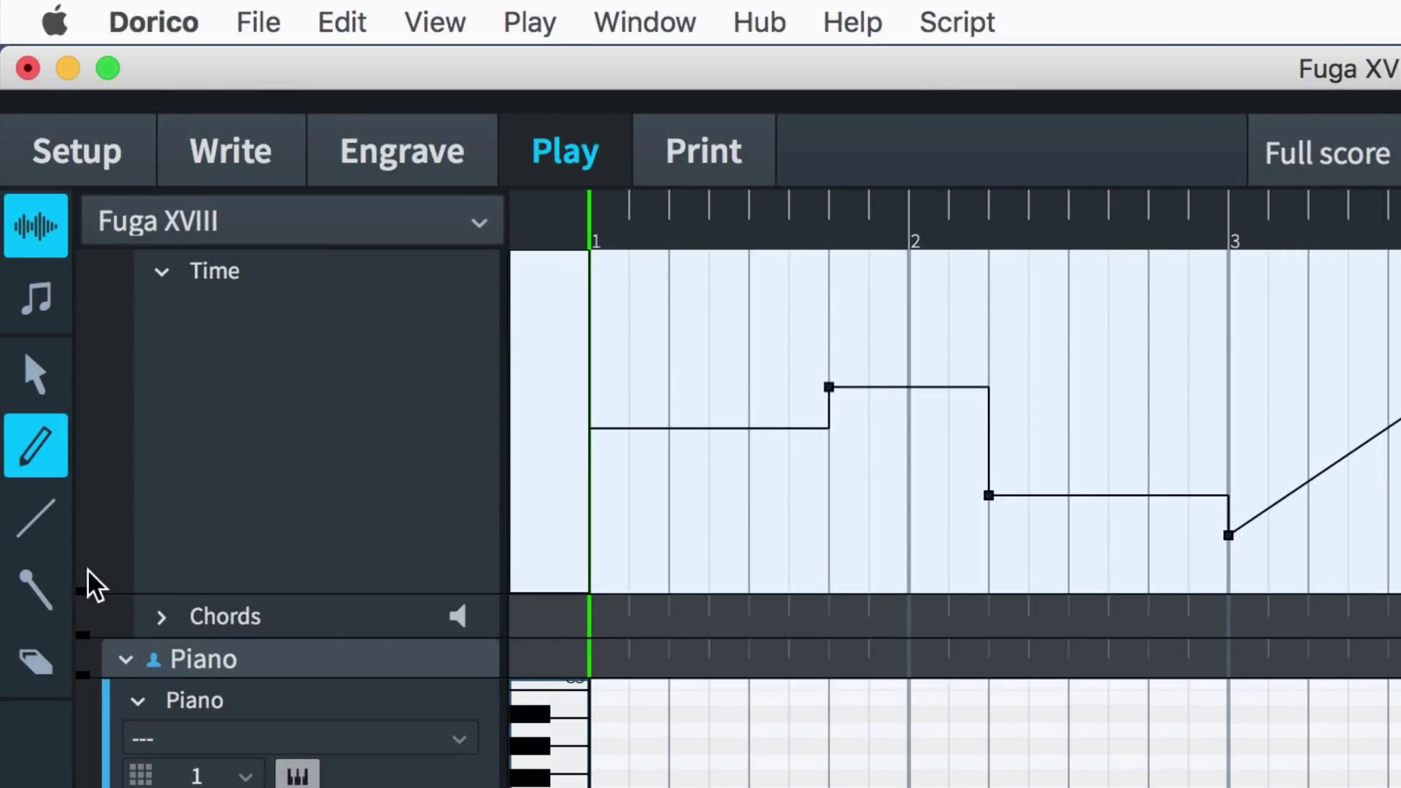
left_click(51, 533)
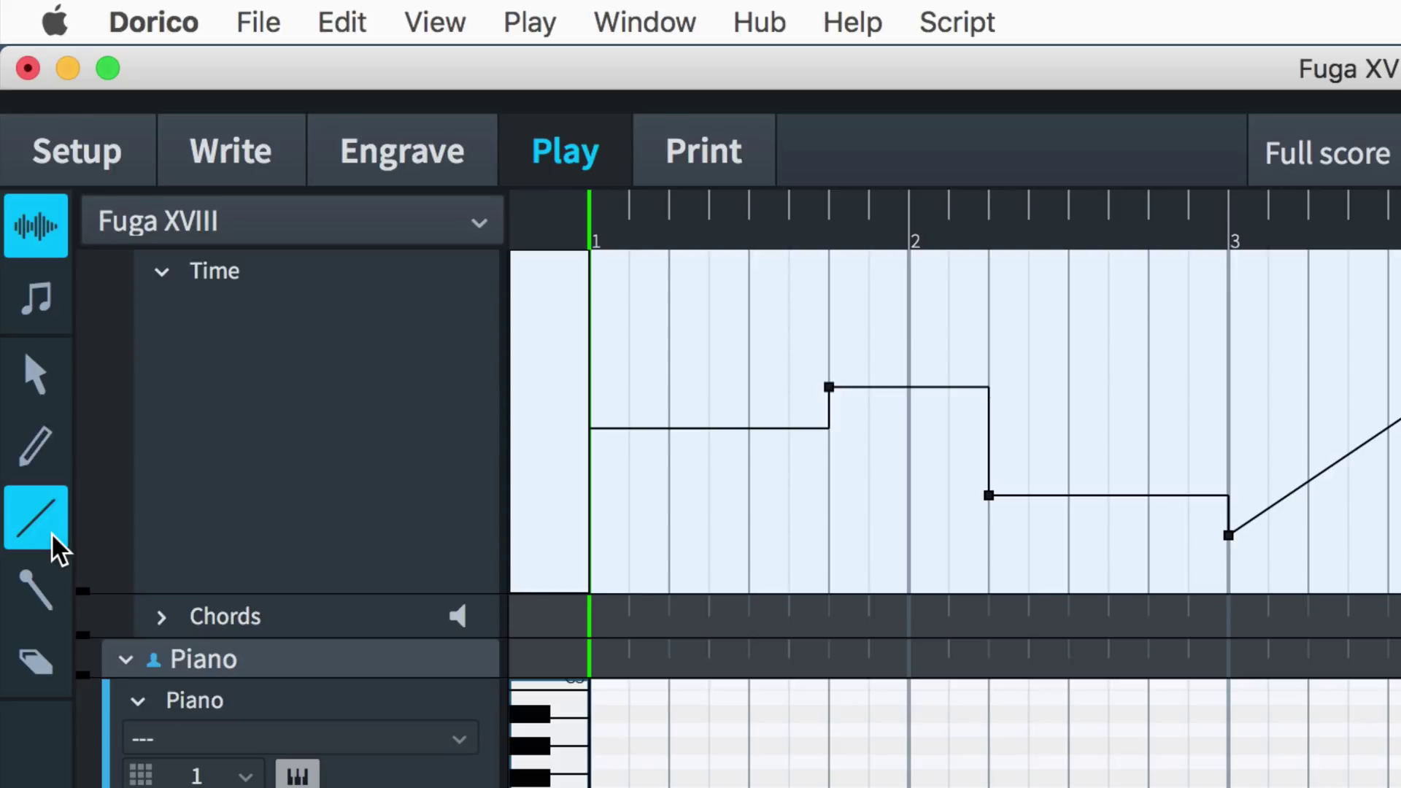
mouse_move(743, 306)
left_mouse_down()
mouse_move(857, 331)
mouse_move(1010, 397)
mouse_move(1114, 473)
left_mouse_up()
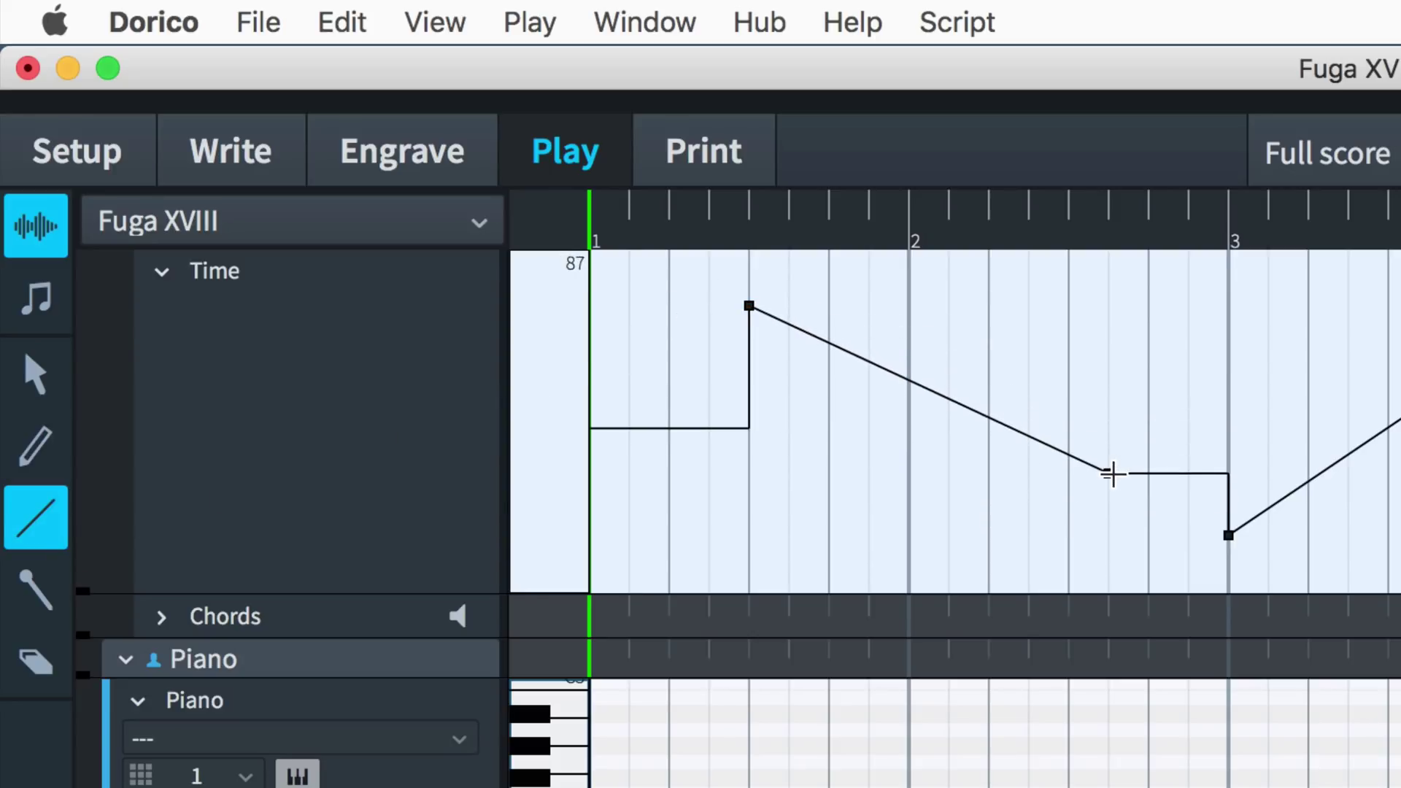
Step: Erase the ramp, the bar 3 point and the bar 5 staircase of tempo points
left_click(33, 662)
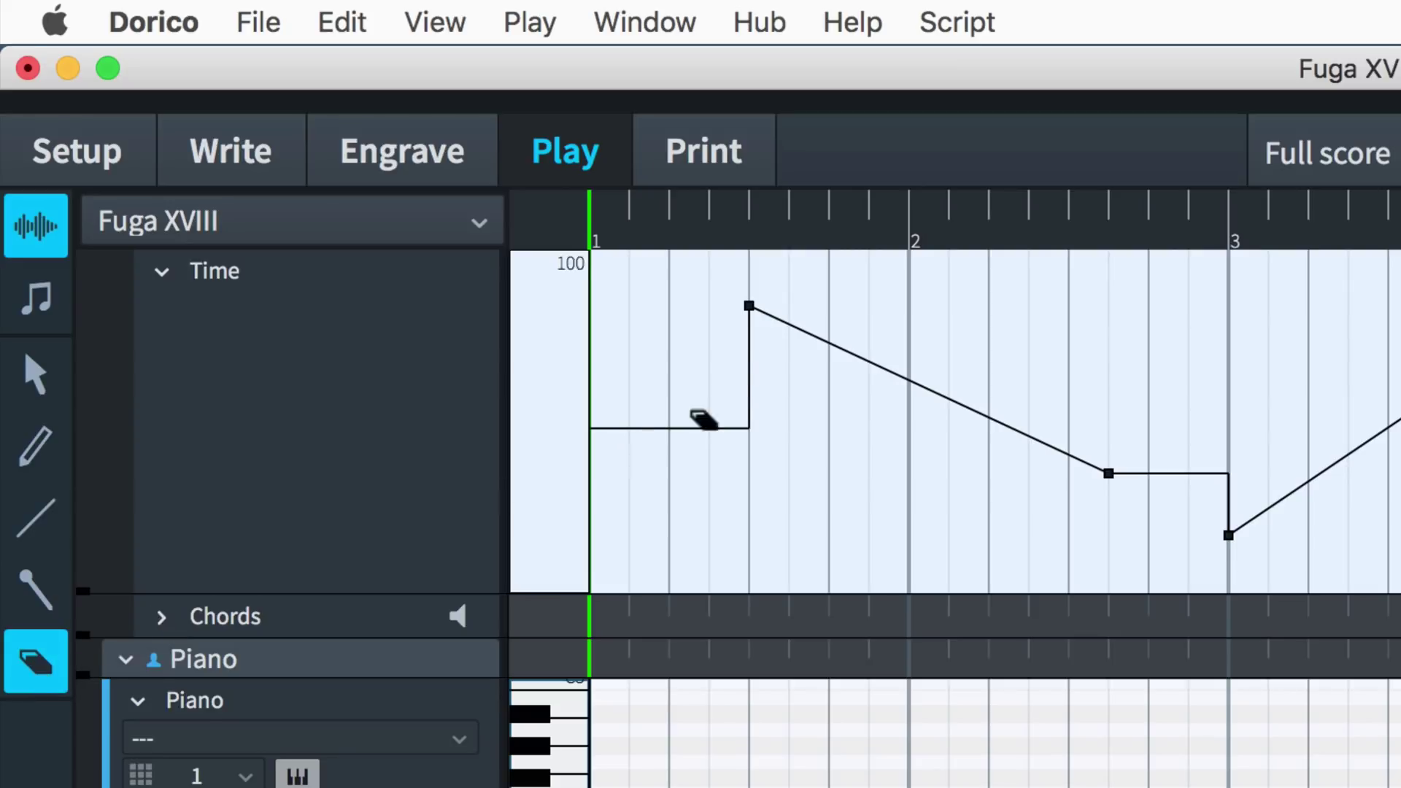
left_click(751, 306)
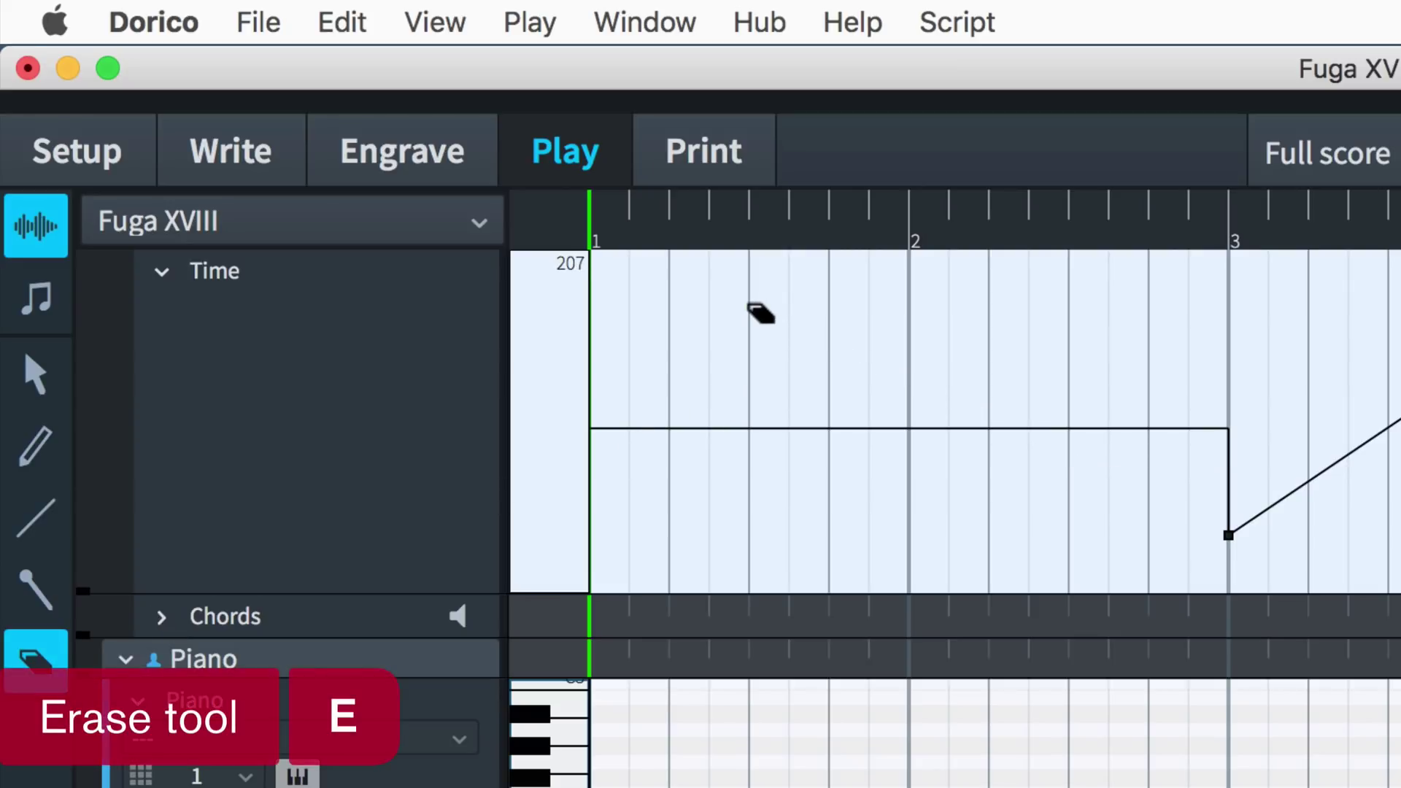
left_click(1230, 537)
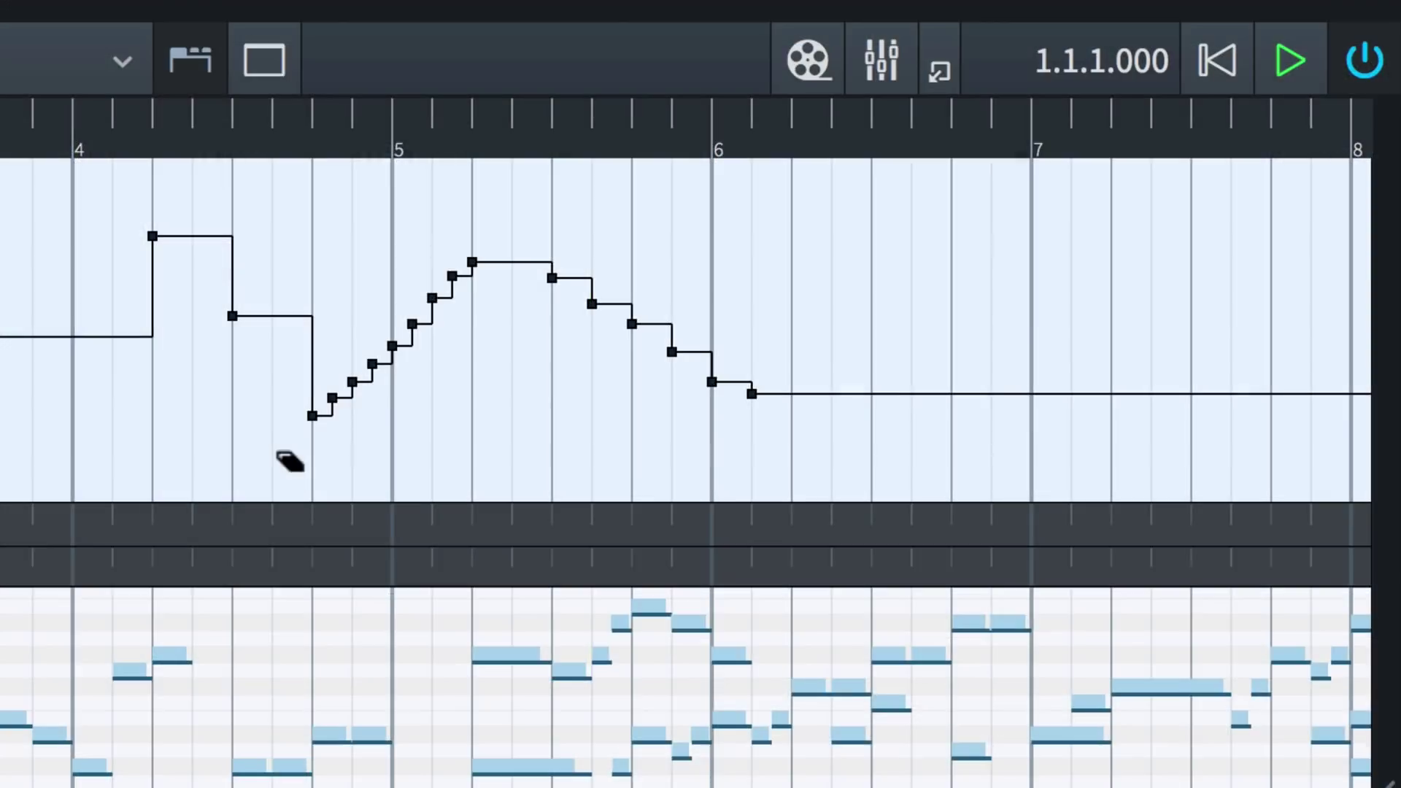
mouse_move(283, 456)
left_mouse_down()
mouse_move(800, 269)
mouse_move(896, 308)
left_mouse_up()
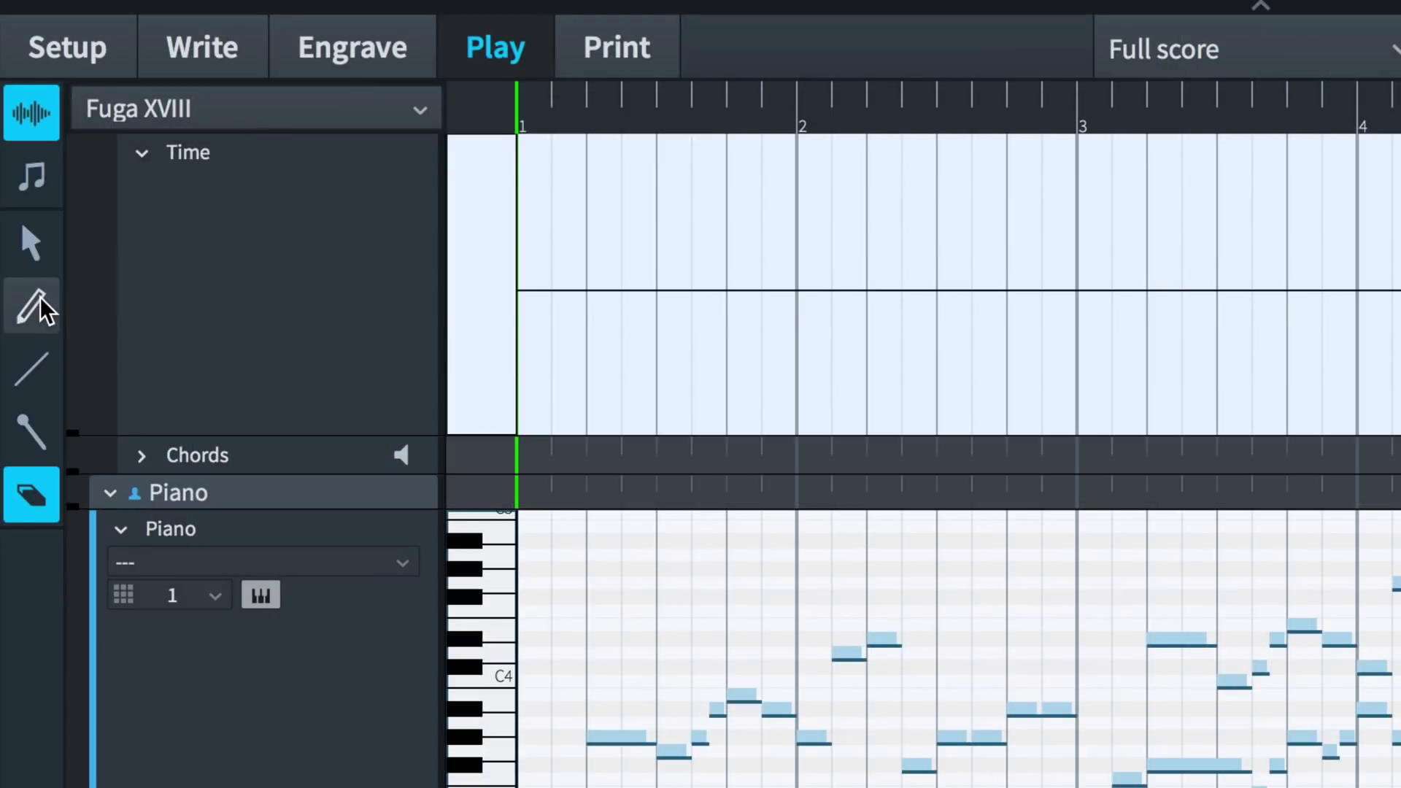
Step: Draw a faster tempo halfway through bar 1 and a slower tempo at bar 2
left_click(35, 304)
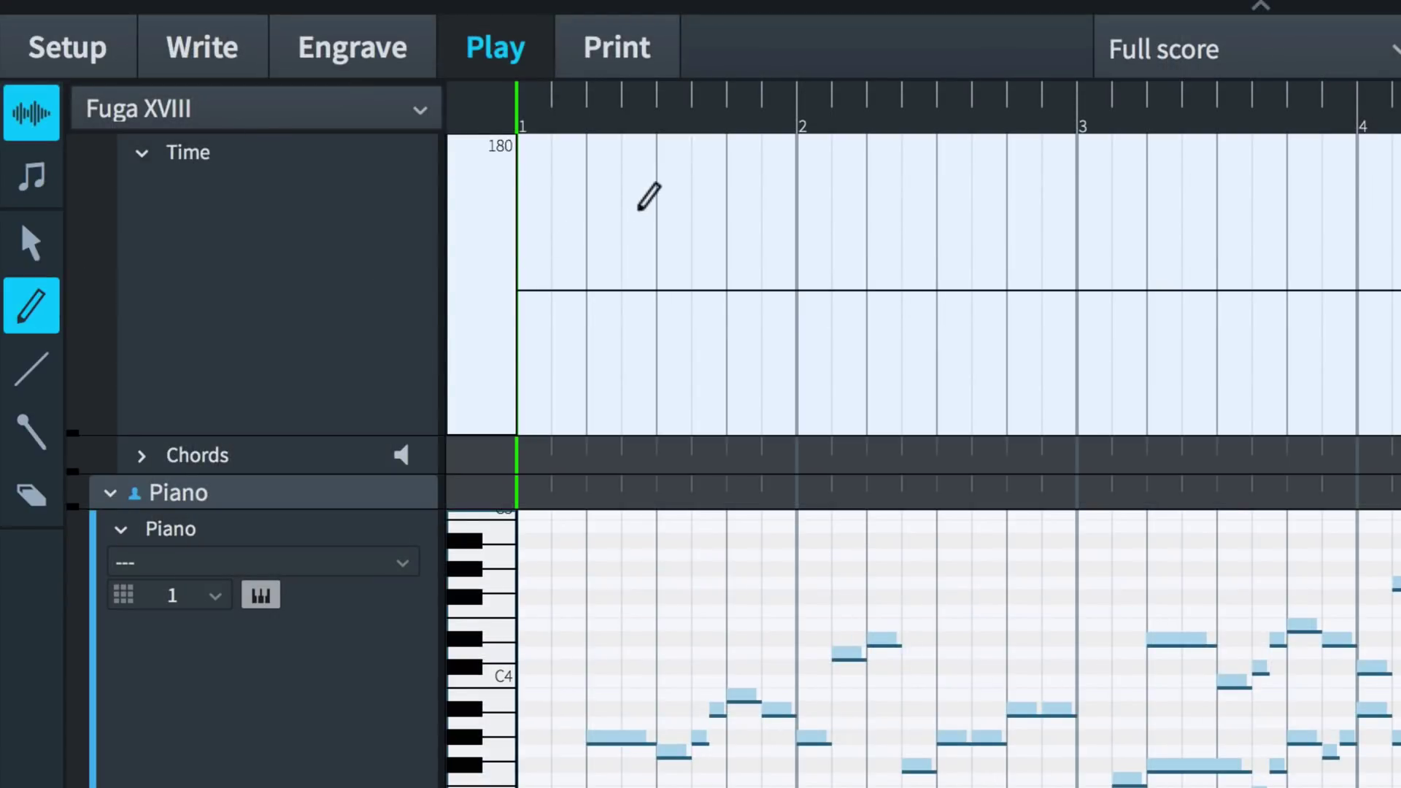
left_click(656, 205)
left_click(797, 338)
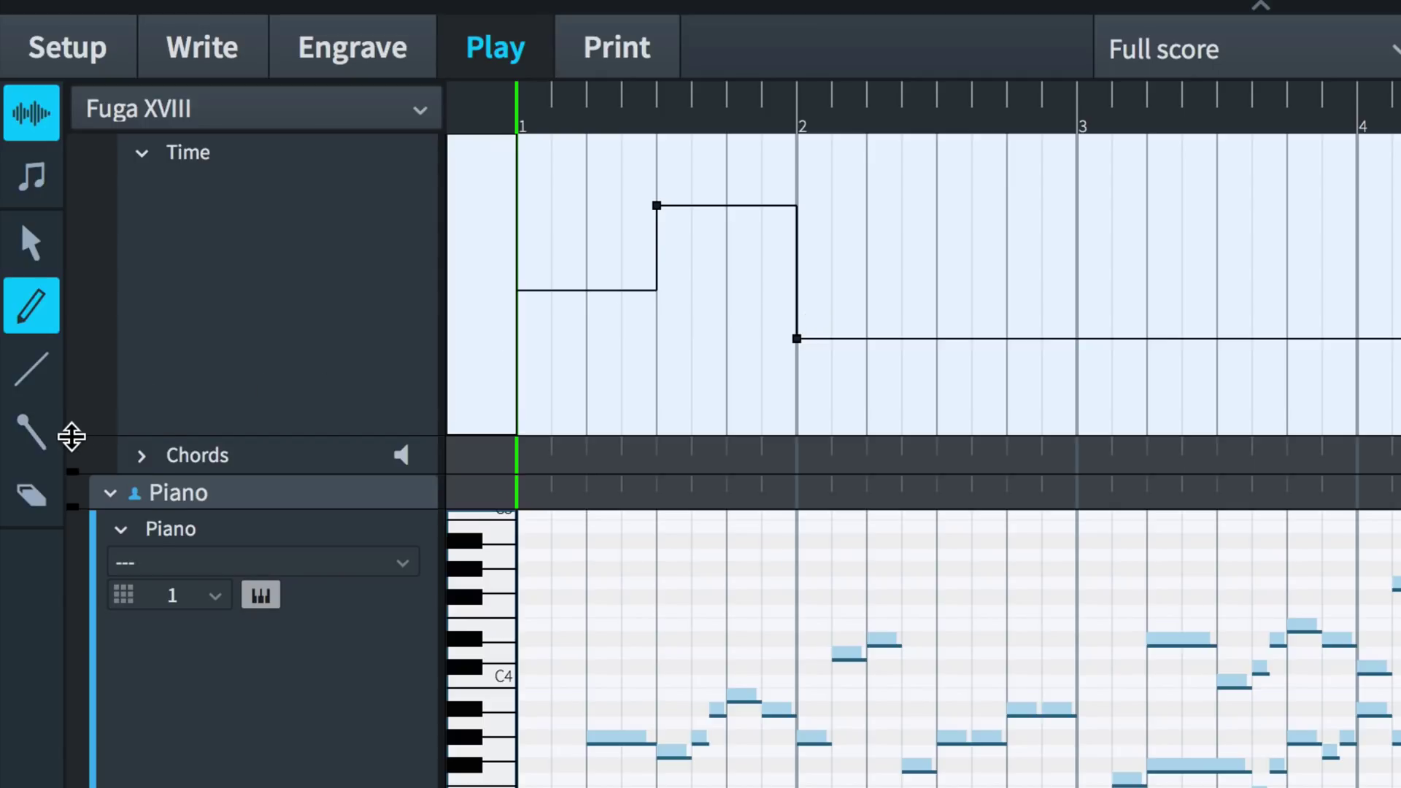
Step: Resize the Time lane with Shift+H and Shift+G, then view the score in Write mode
mouse_move(69, 435)
left_mouse_down()
mouse_move(68, 511)
mouse_move(69, 450)
left_mouse_up()
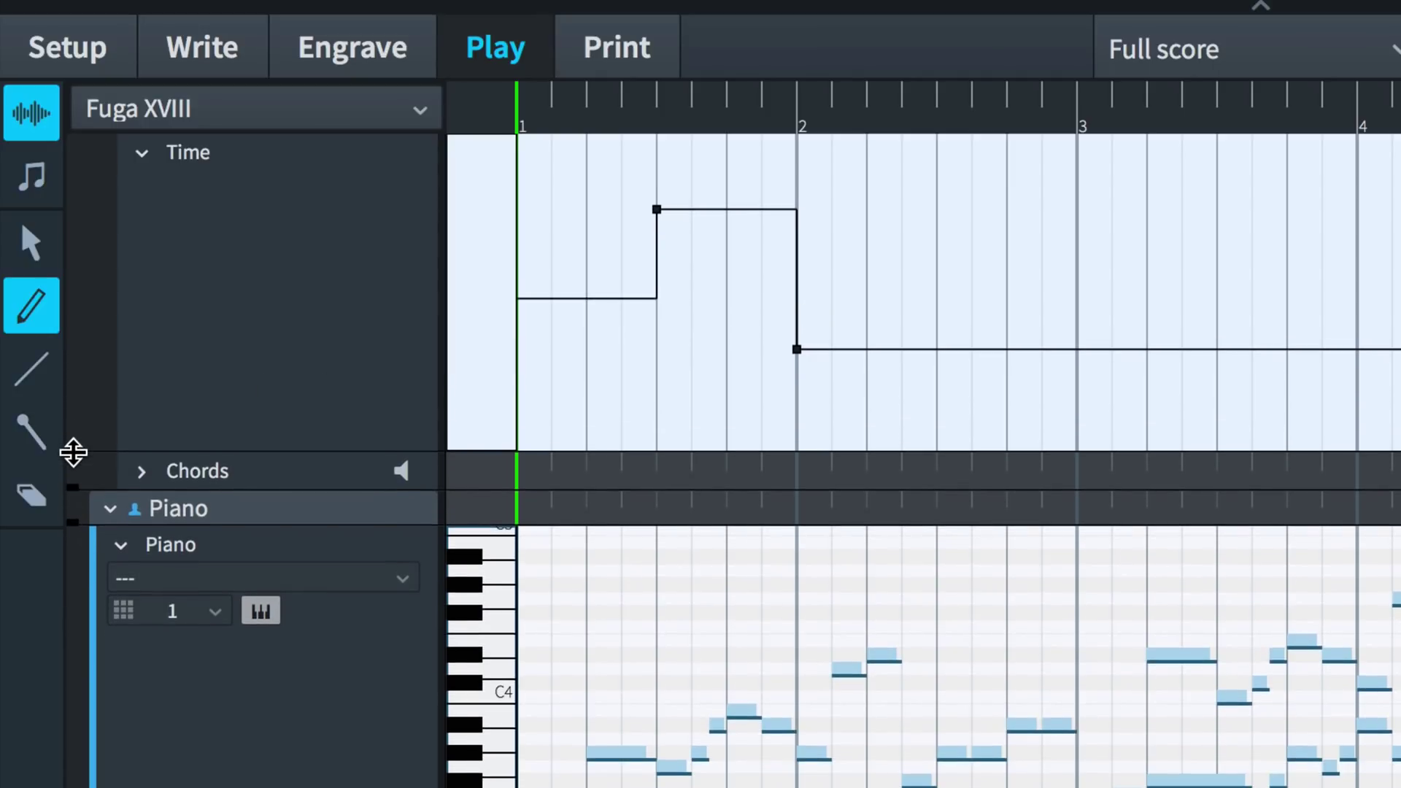
left_click(222, 298)
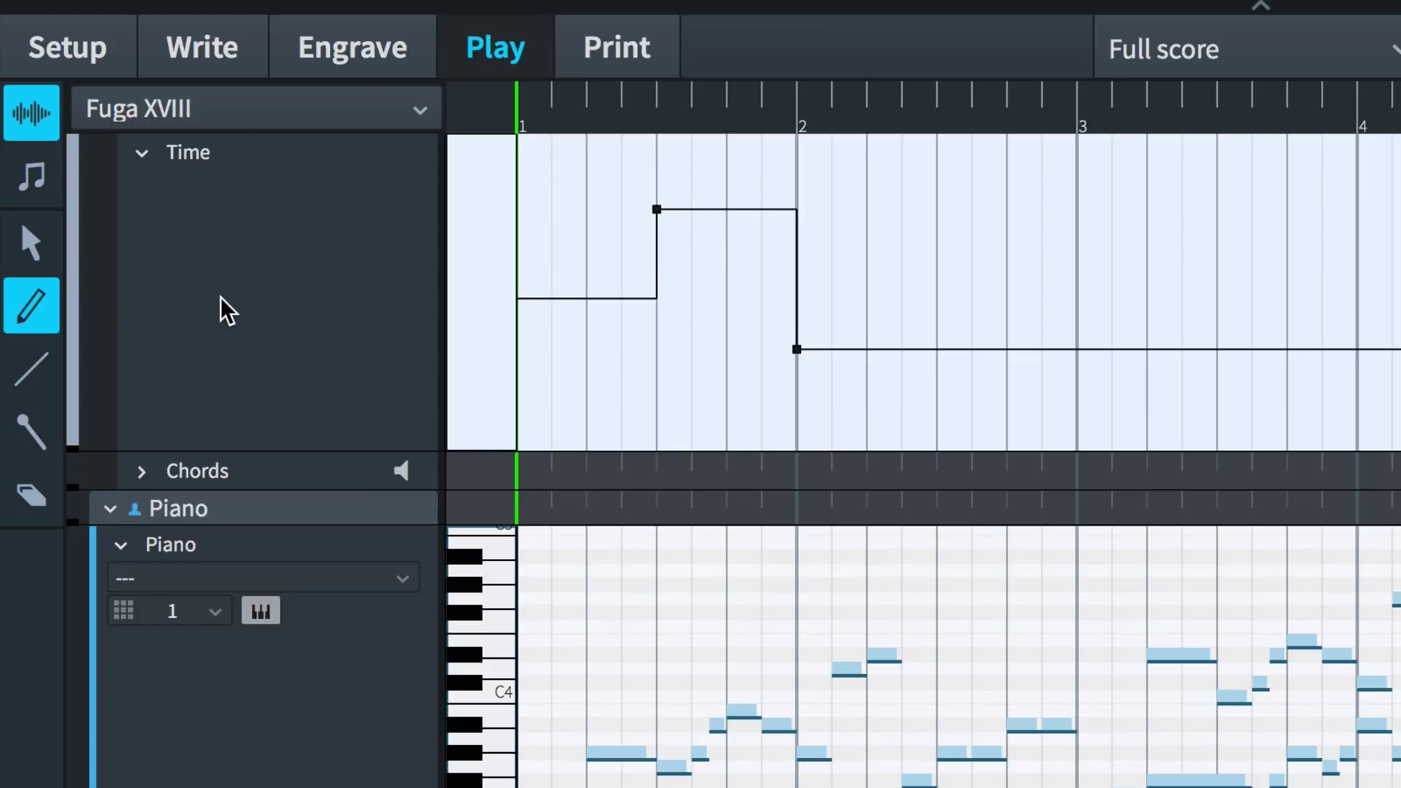
key("shift+h")
key("shift+h")
key("shift+h")
key("shift+h")
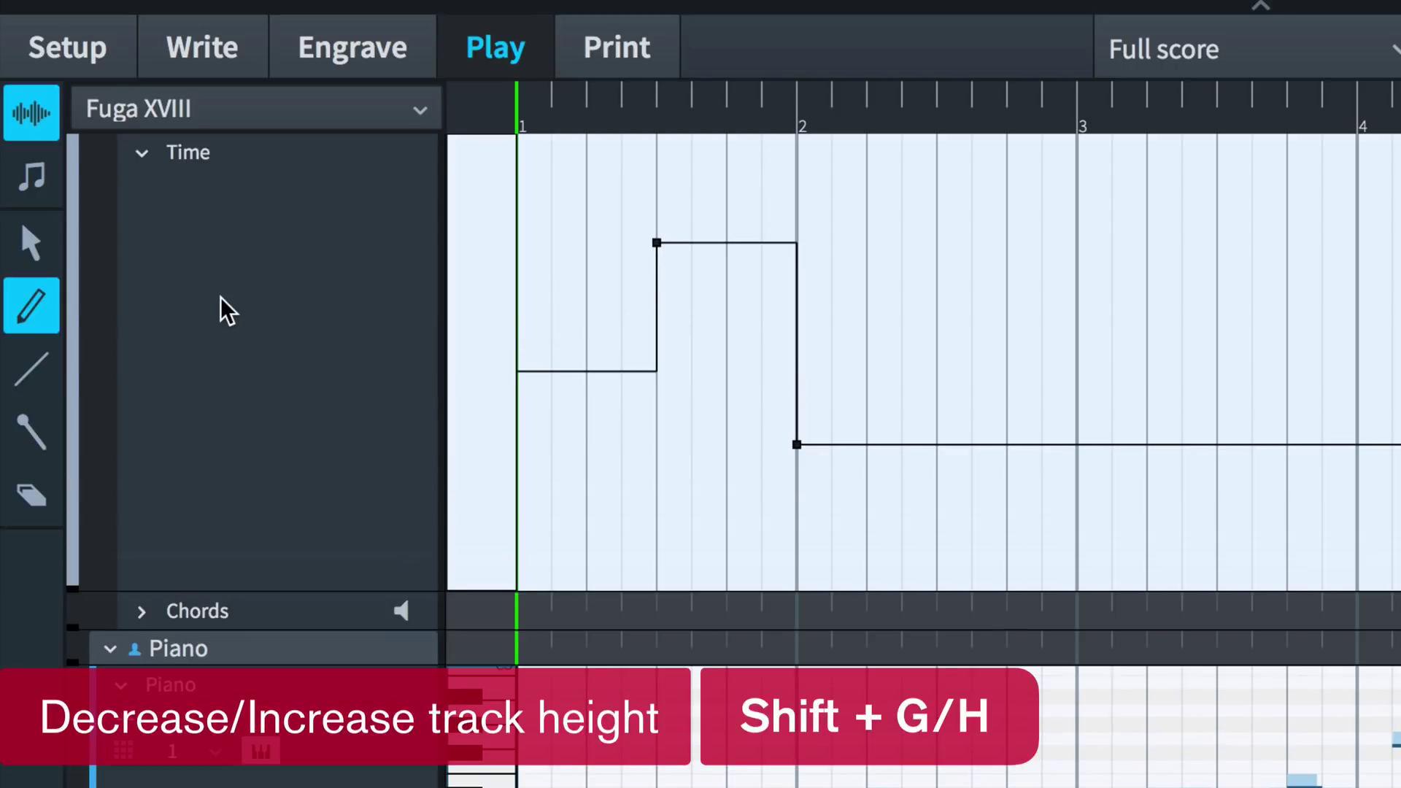
key("shift+g")
key("shift+g")
key("shift+g")
key("shift+g")
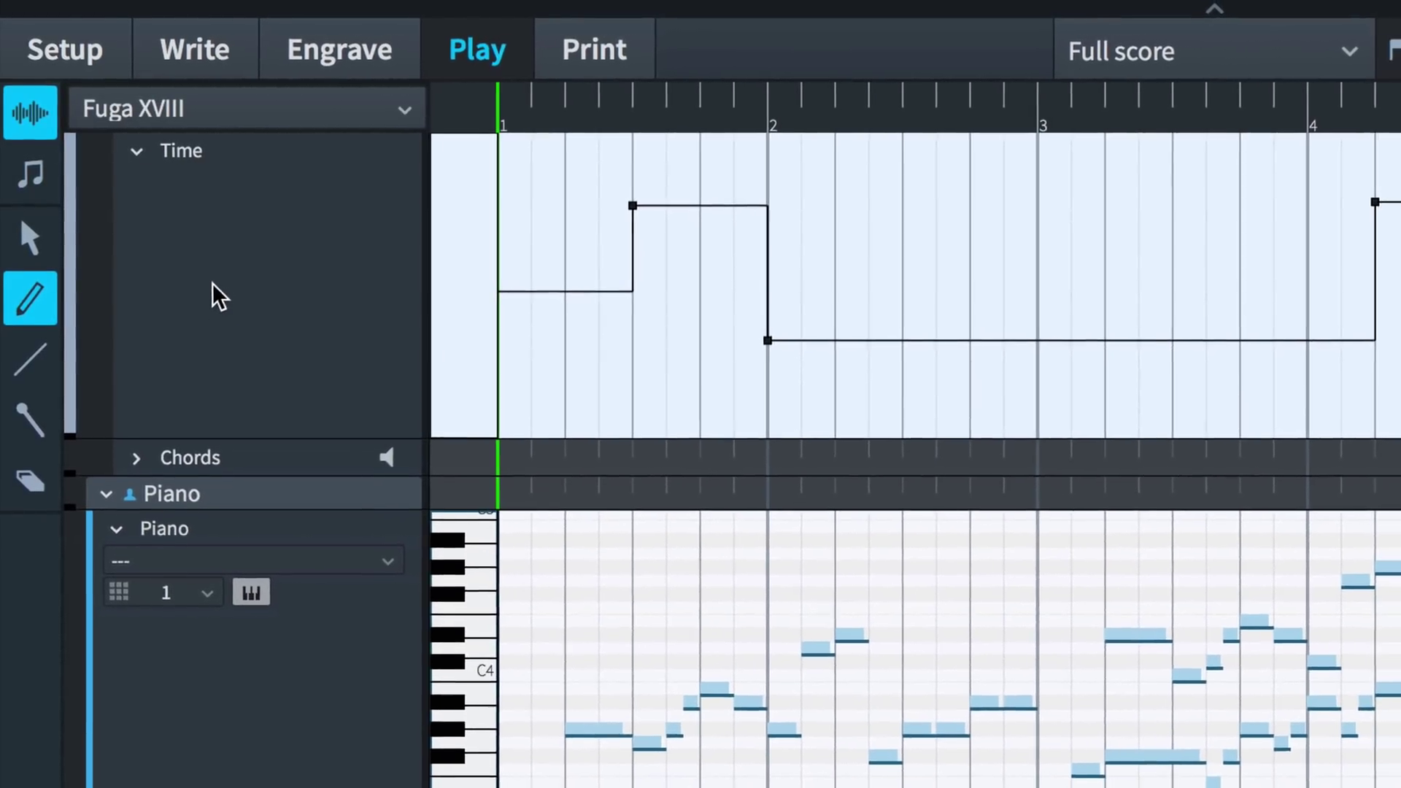
left_click(248, 64)
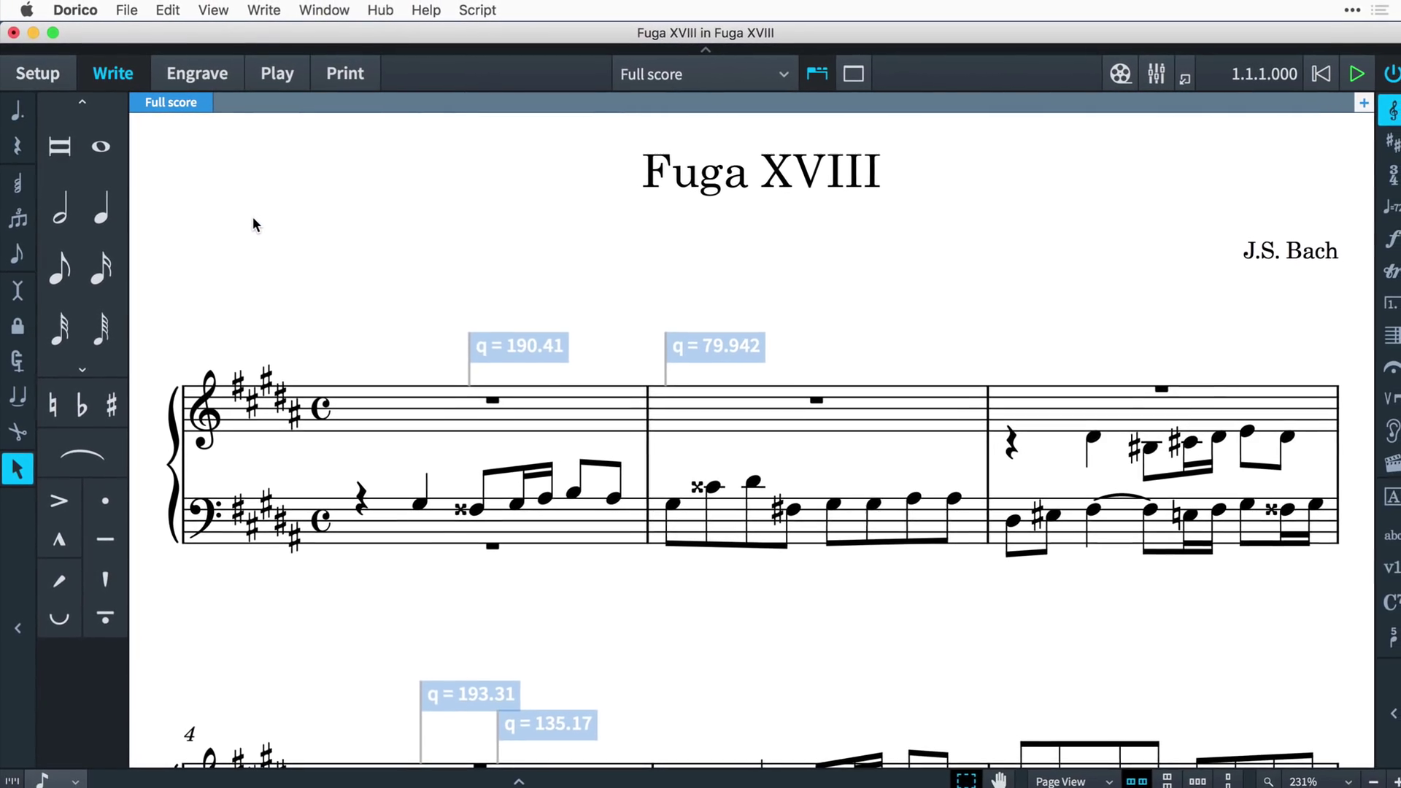
Step: Show the q = 190.41 tempo as 'Quickly' text with its metronome mark via Properties
left_click(504, 347)
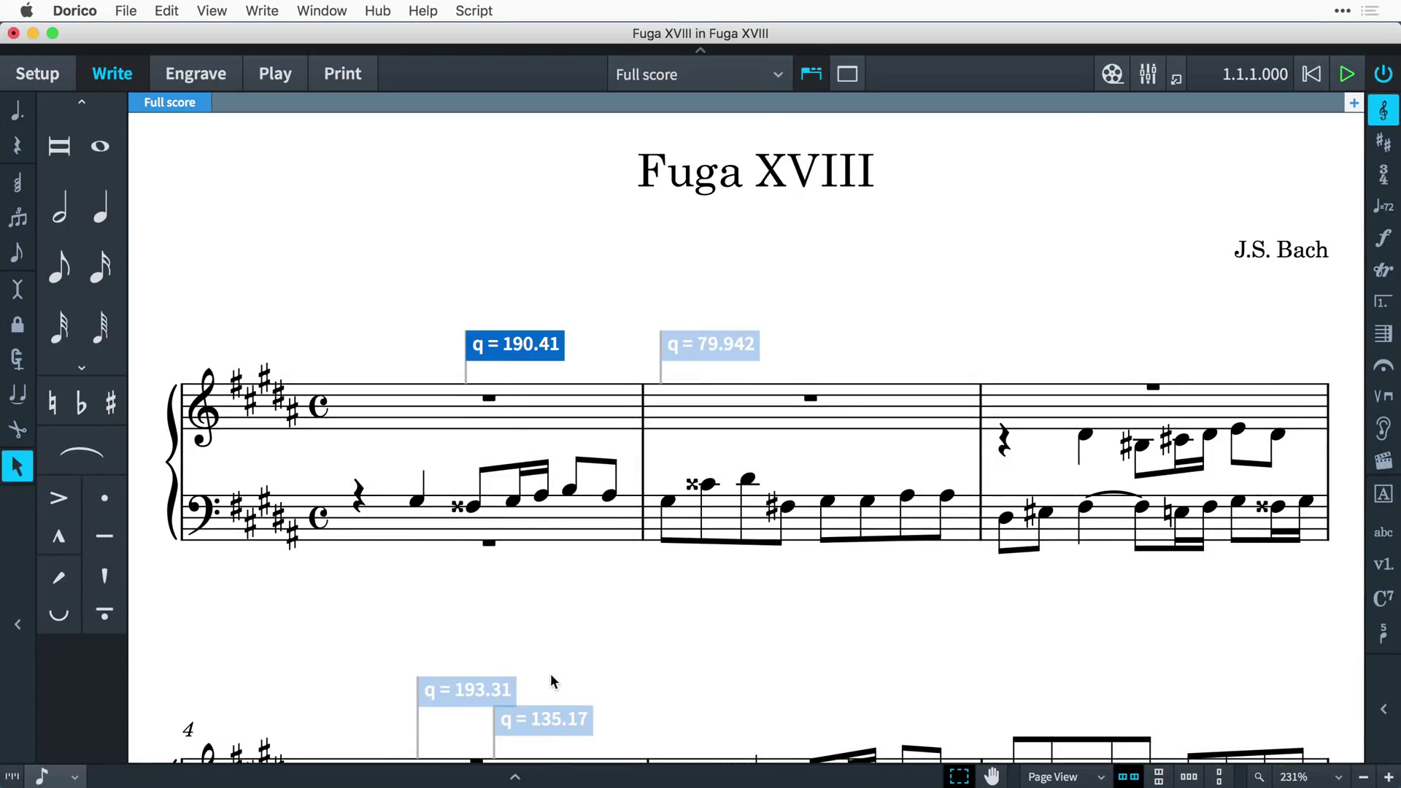
left_click(543, 777)
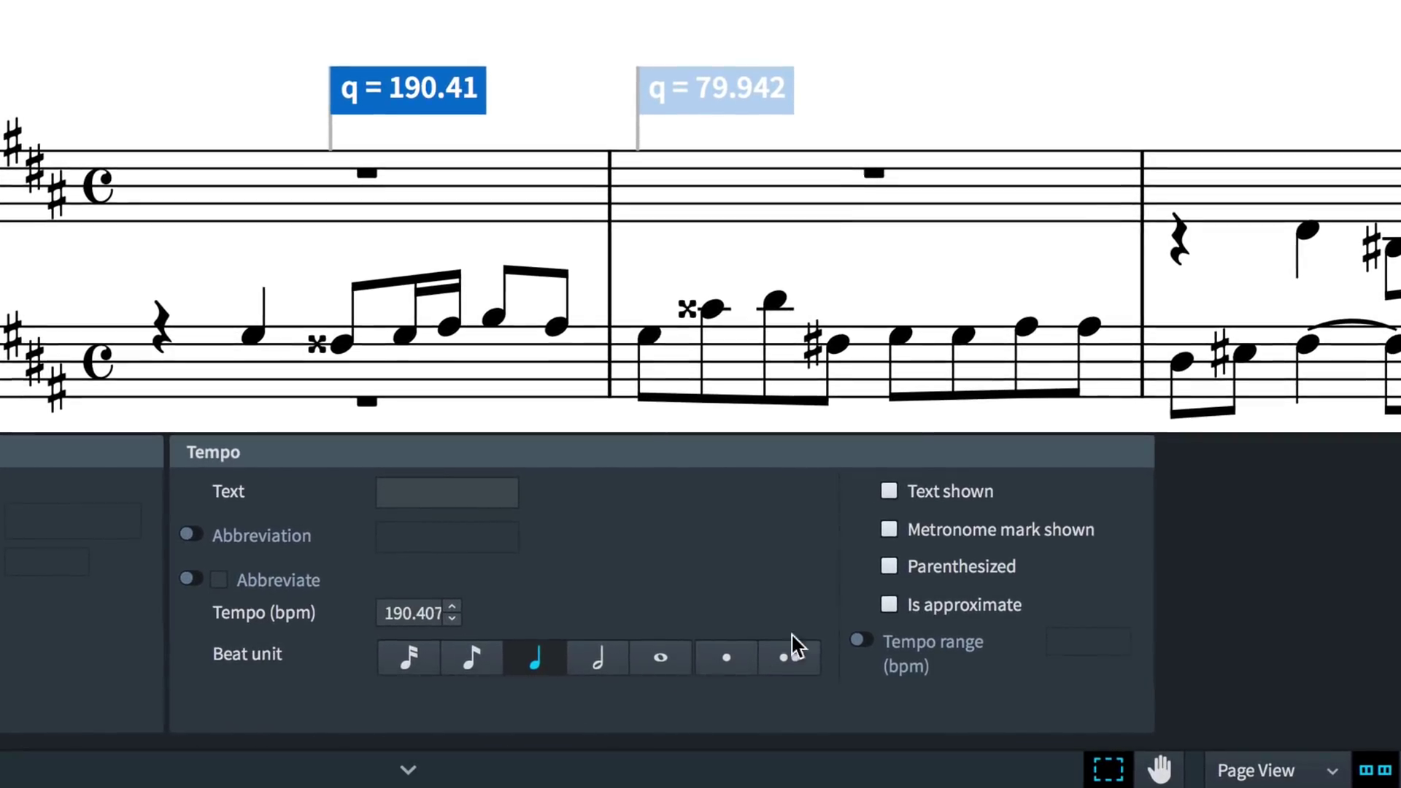
left_click(889, 530)
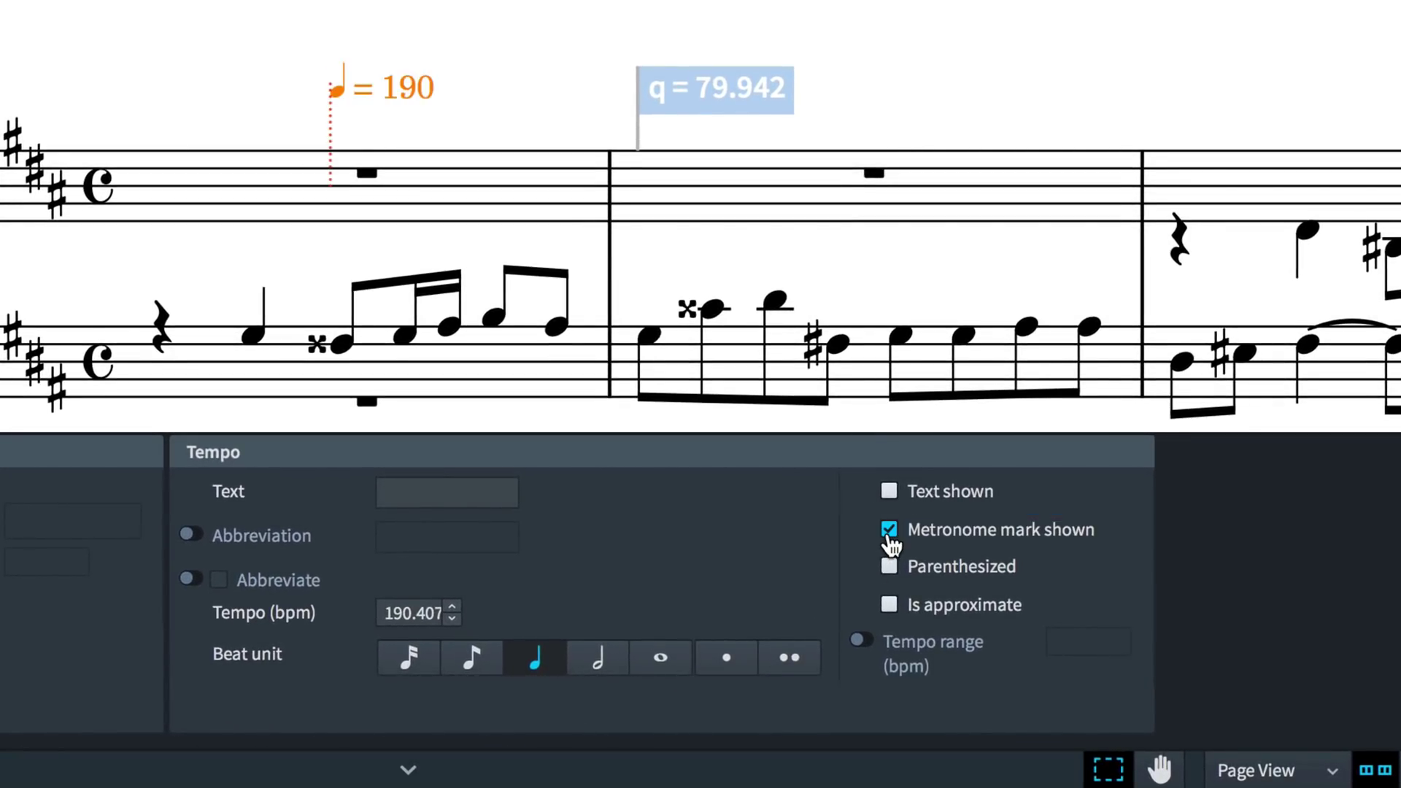
left_click(890, 493)
left_click(393, 495)
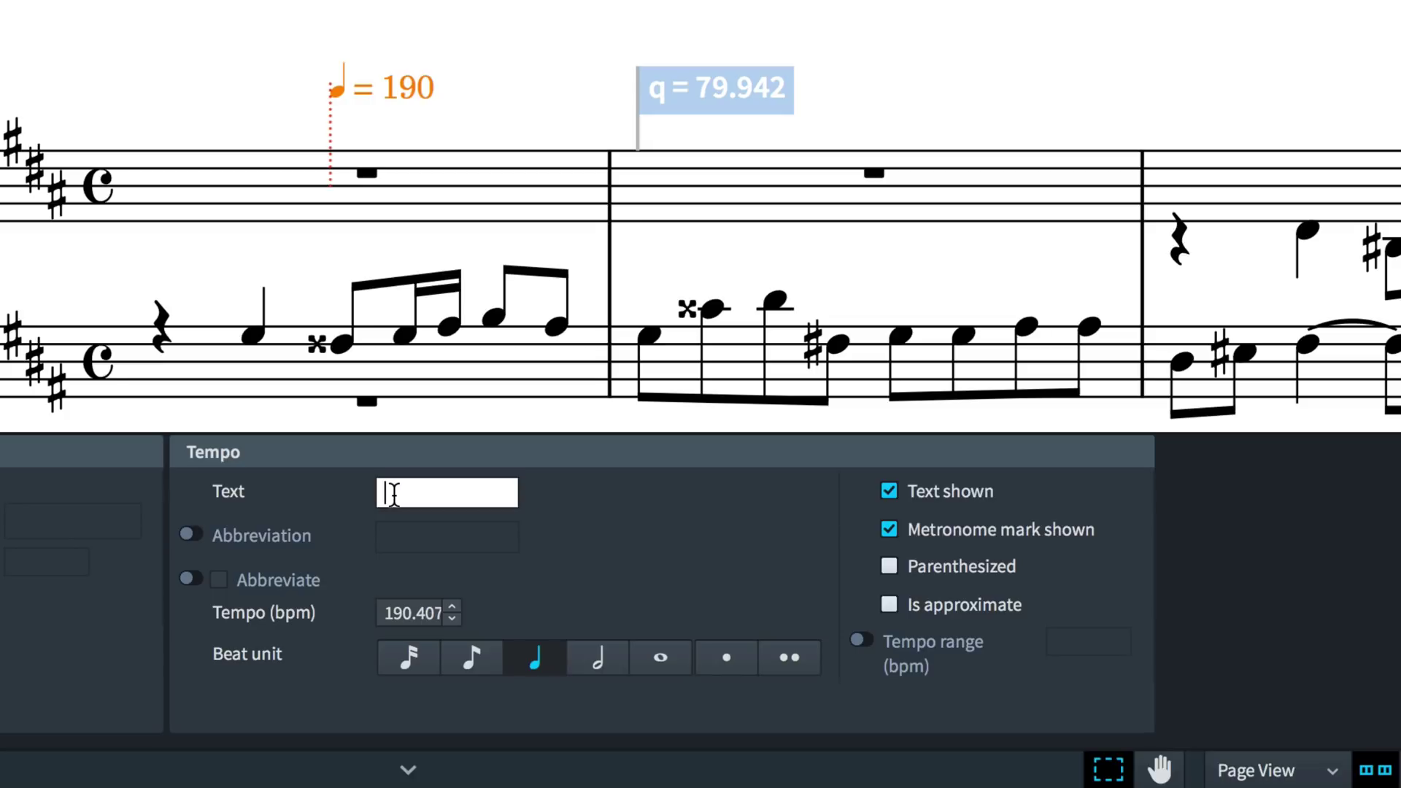
key("Return")
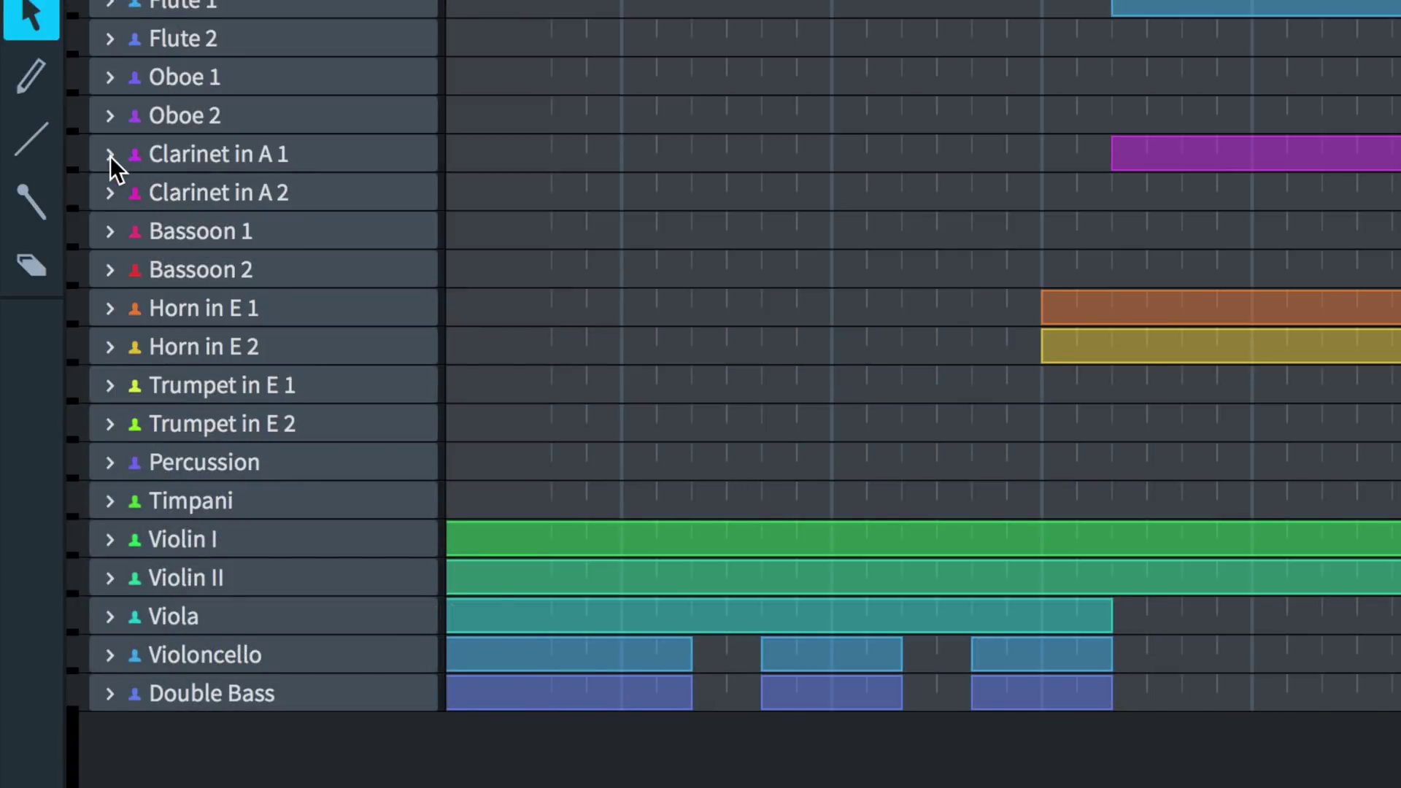
Step: Show Clarinet in A 1's CC7 and playing techniques lanes, lower the 115 peak and add points after it
left_click(110, 154)
left_click(118, 190)
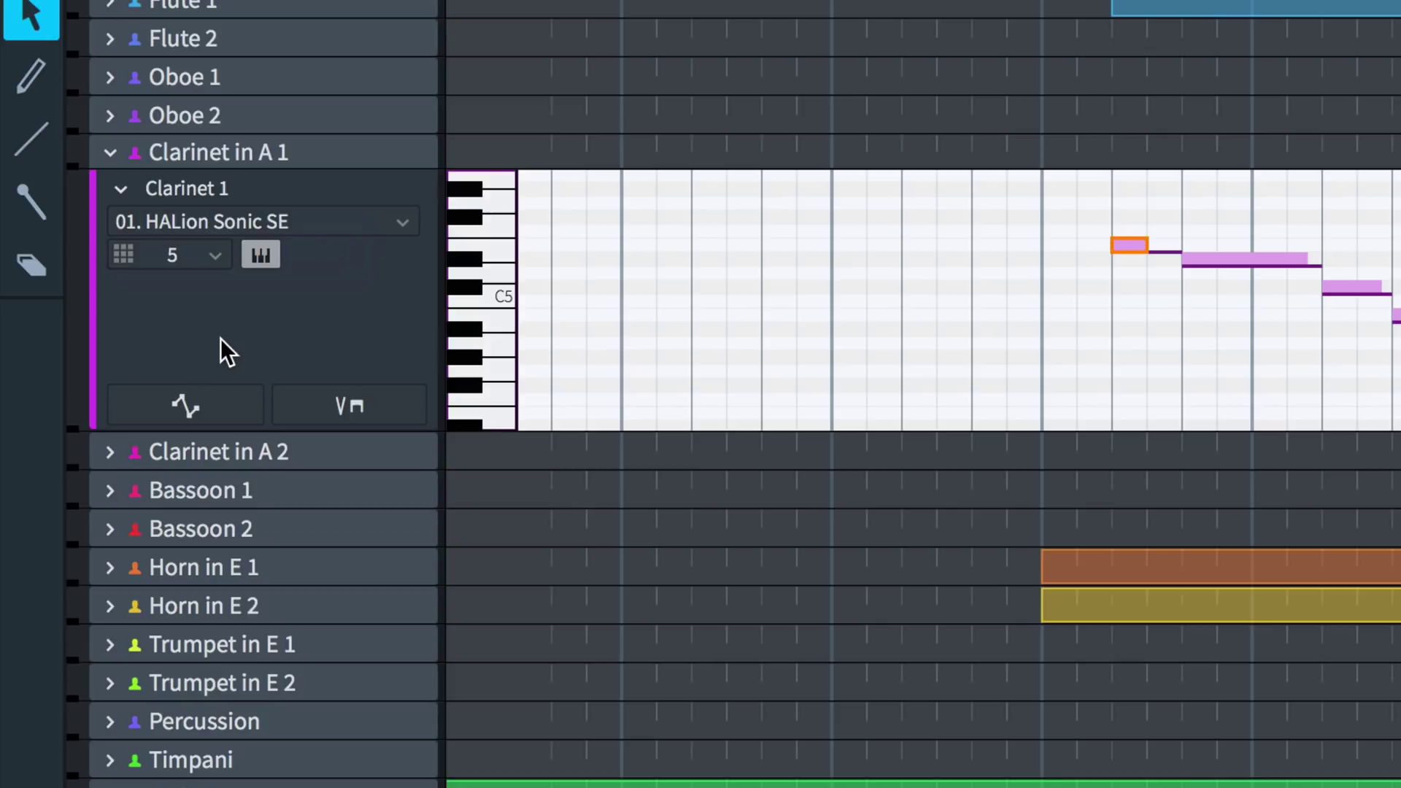
left_click(234, 400)
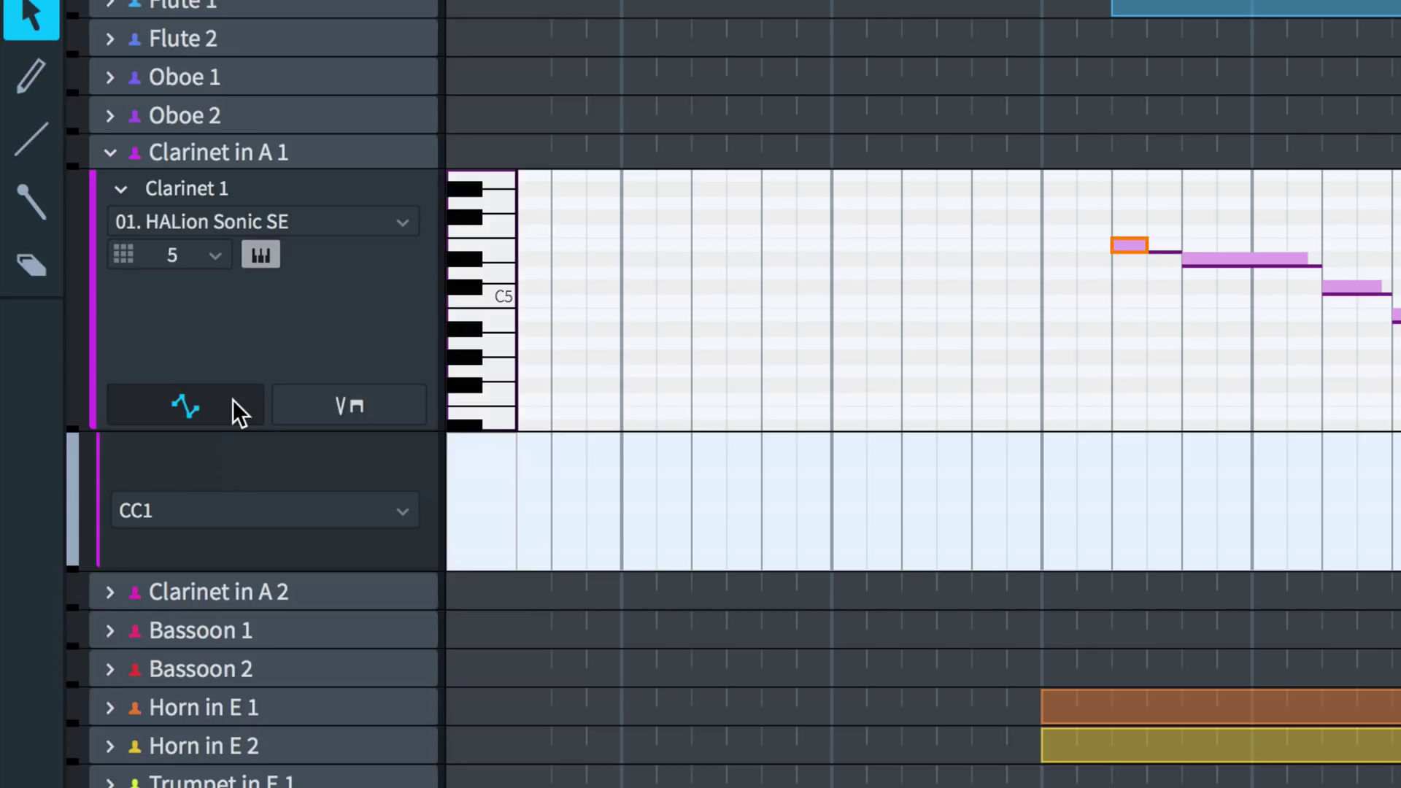
left_click(233, 505)
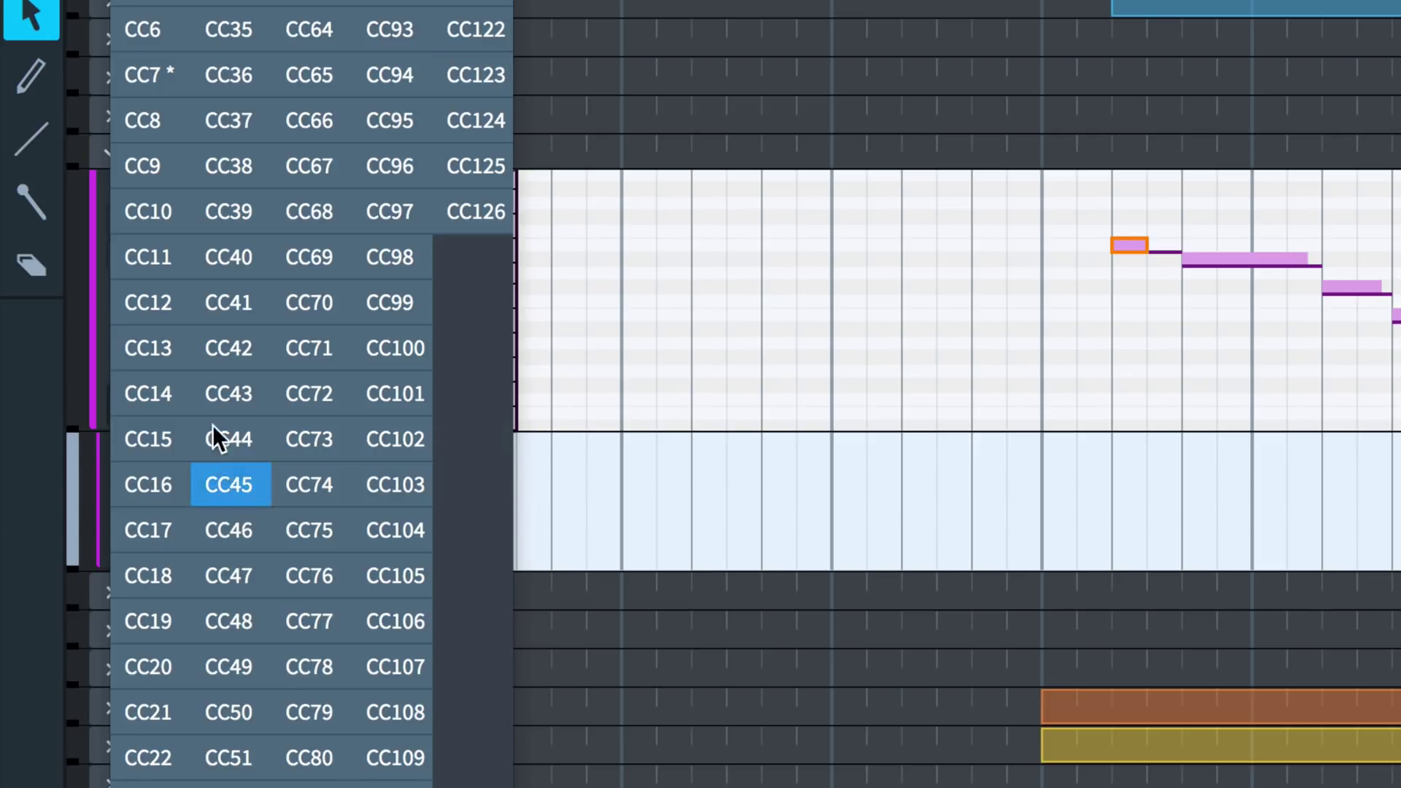
left_click(182, 90)
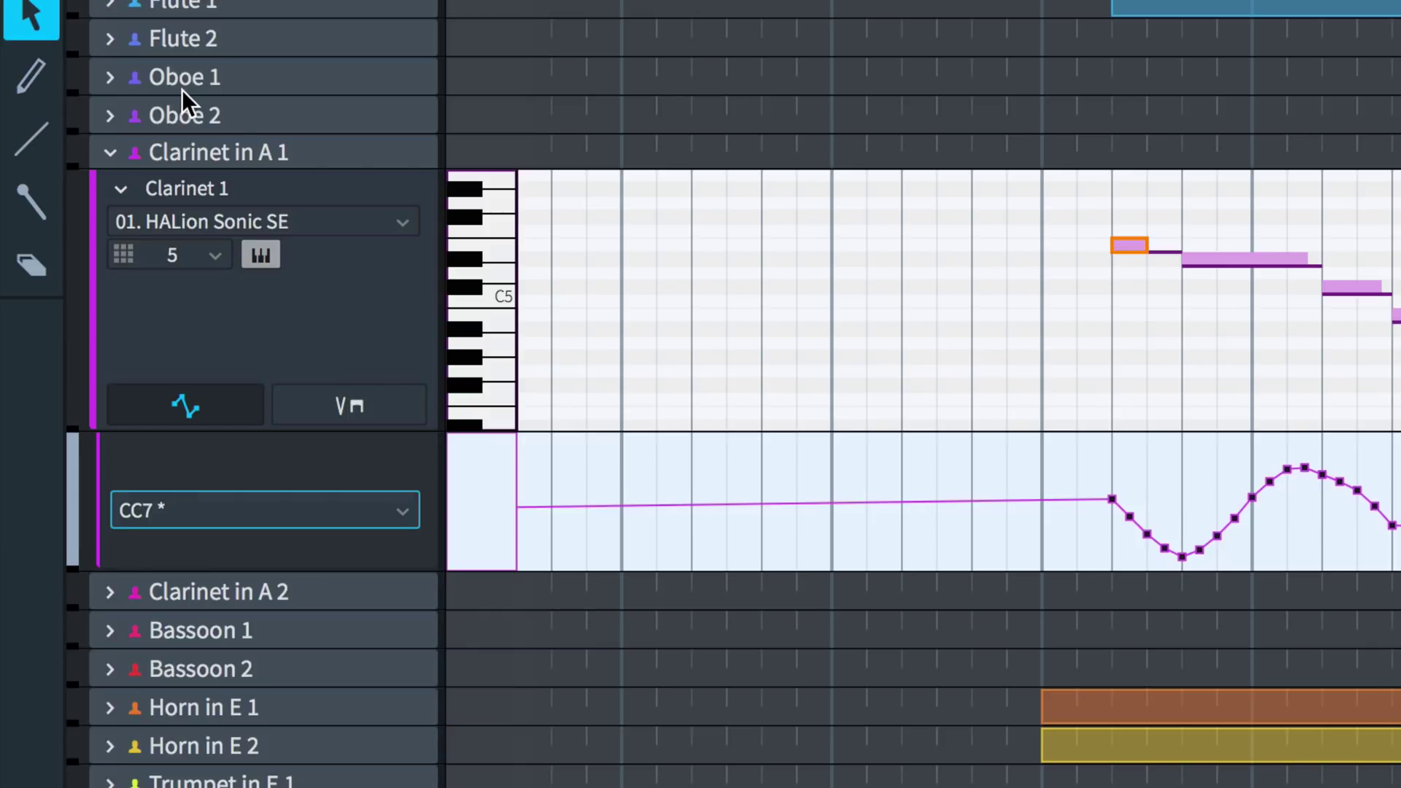
left_click(305, 403)
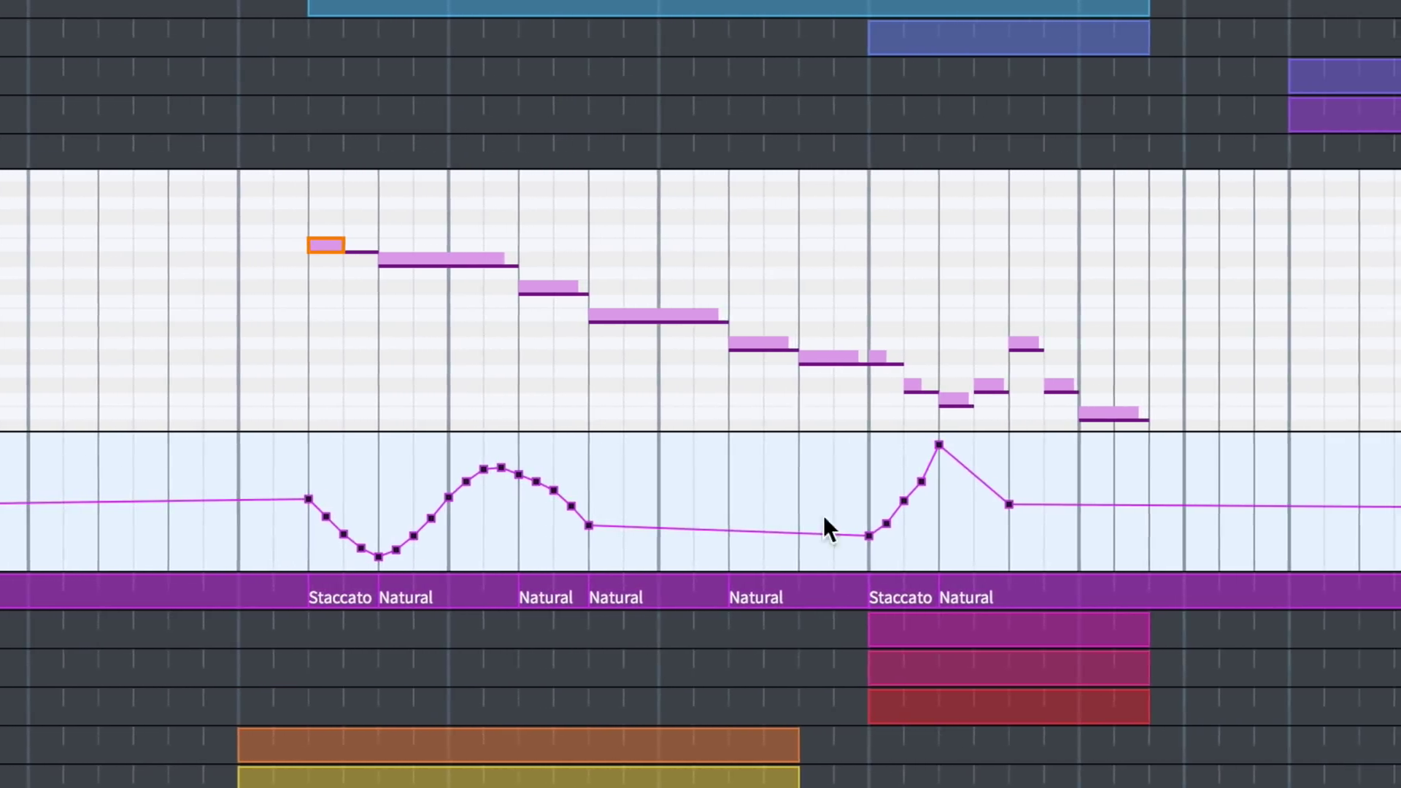
left_click_drag(938, 449, 938, 458)
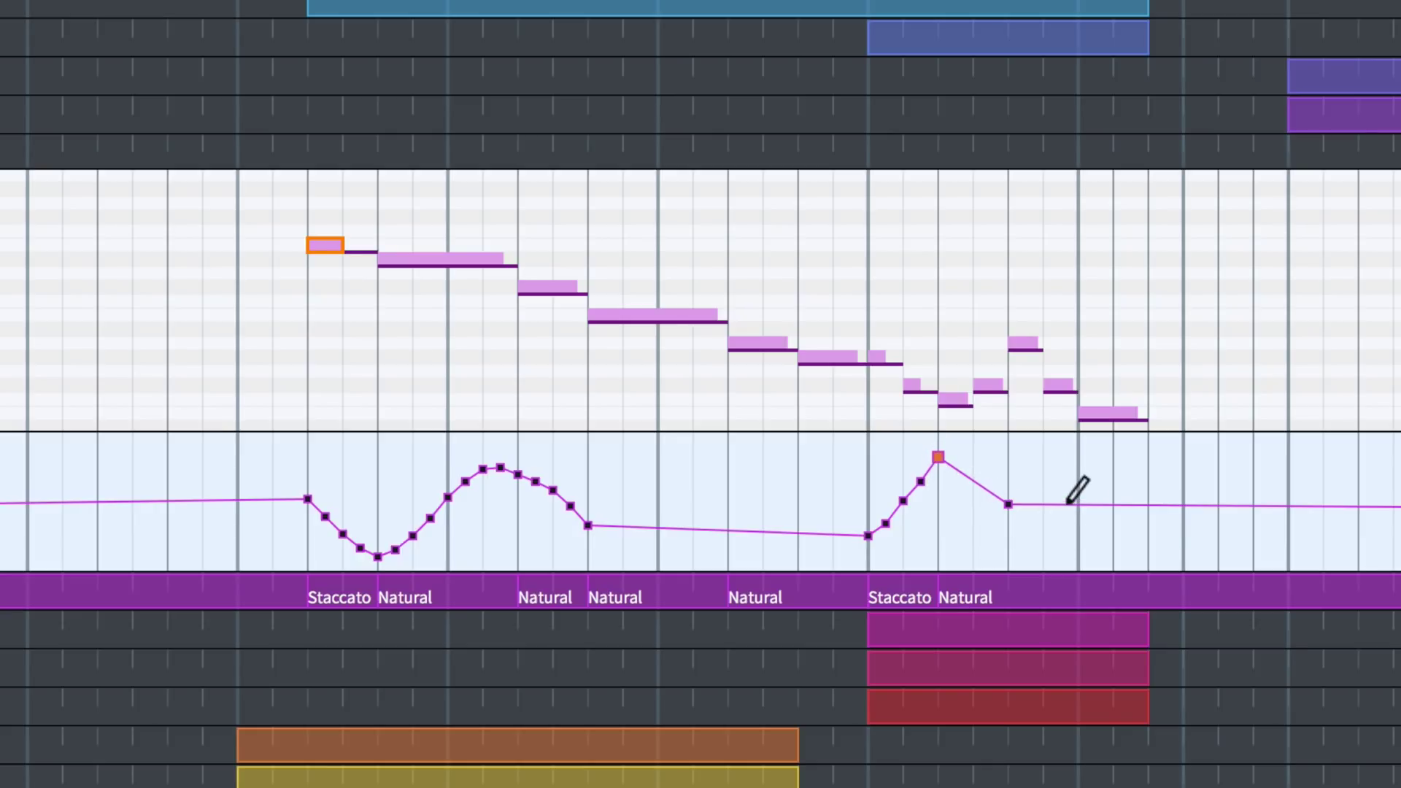
left_click_drag(1082, 509, 1113, 489)
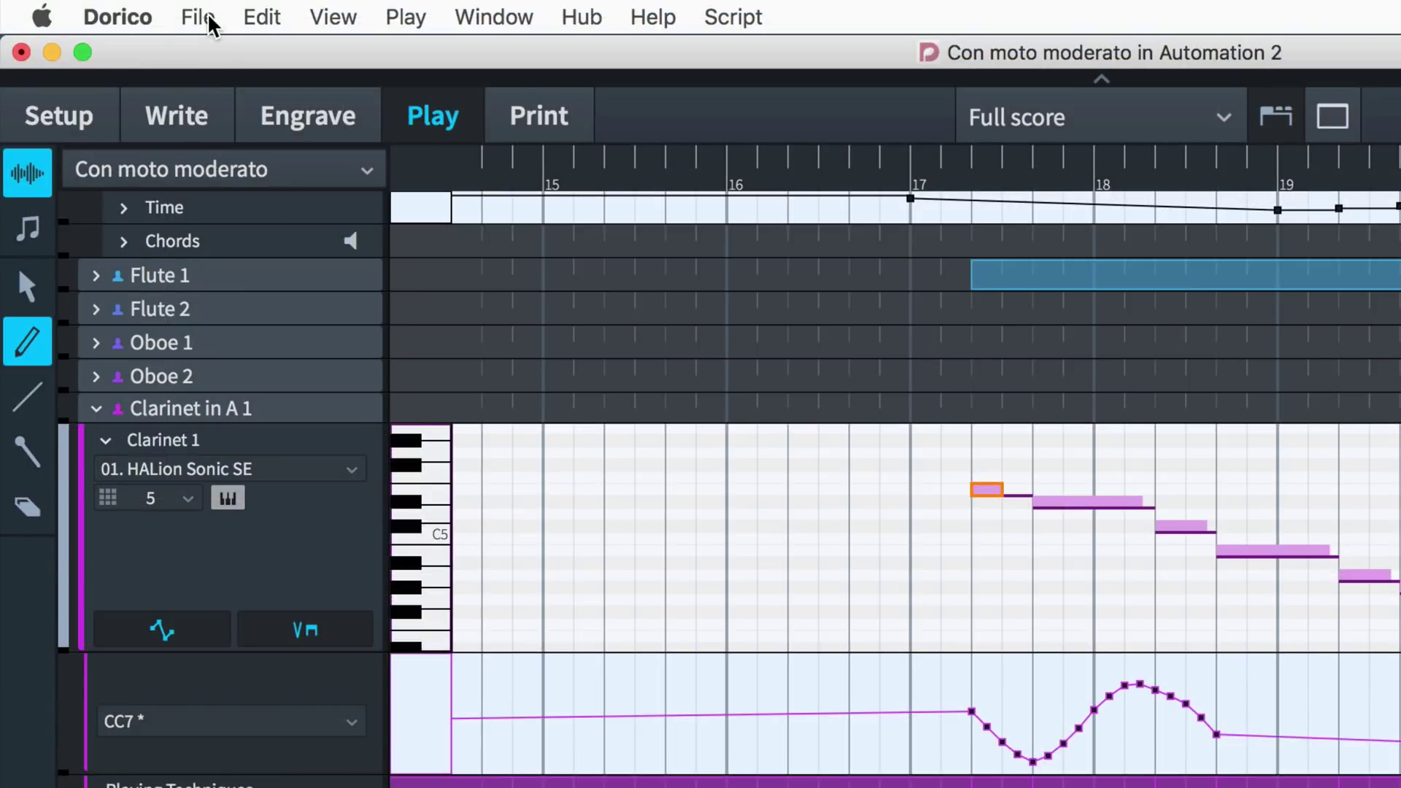
Step: Choose File > Export > MIDI, and raise CC7 points from 74 to 82 and 40 to 61
left_click(210, 24)
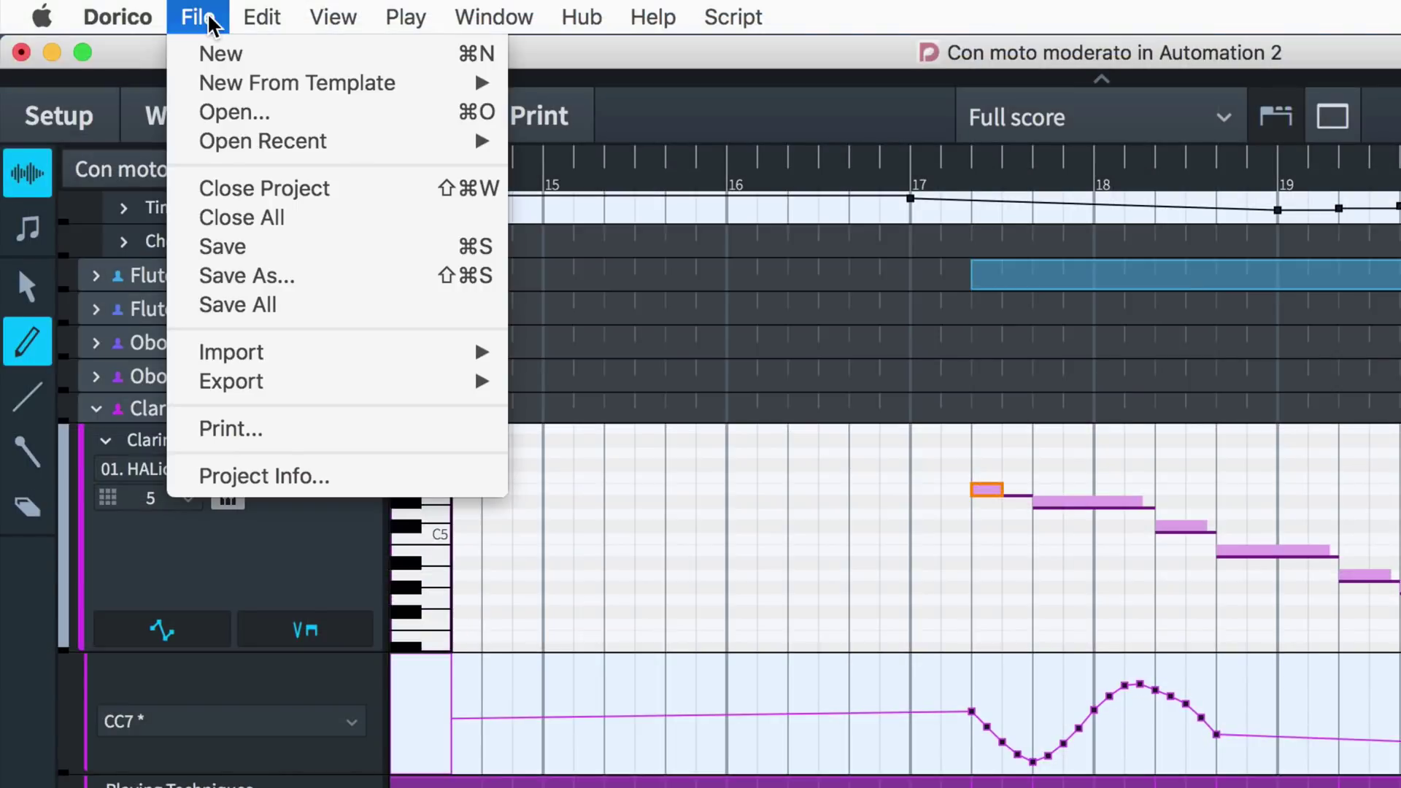
mouse_move(376, 364)
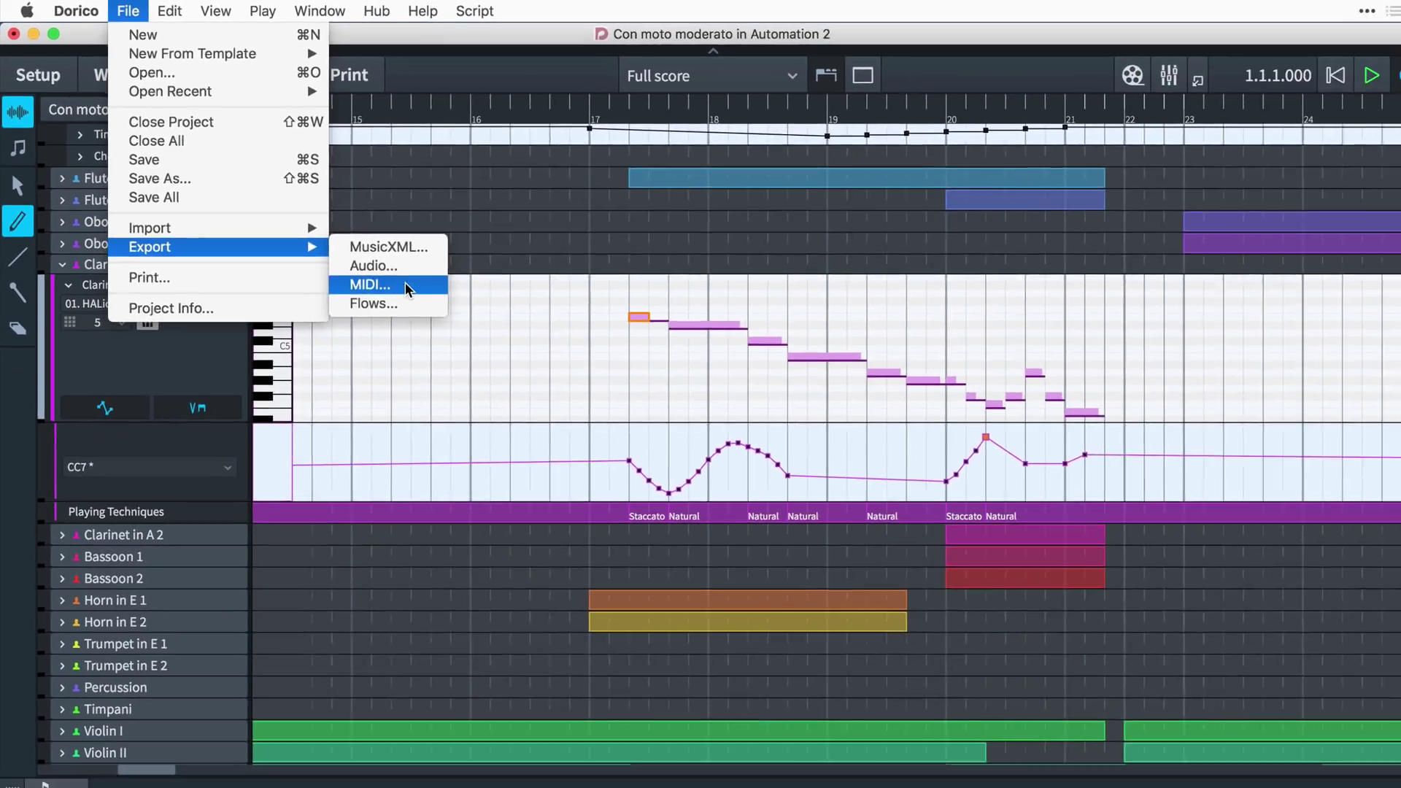
left_click(601, 421)
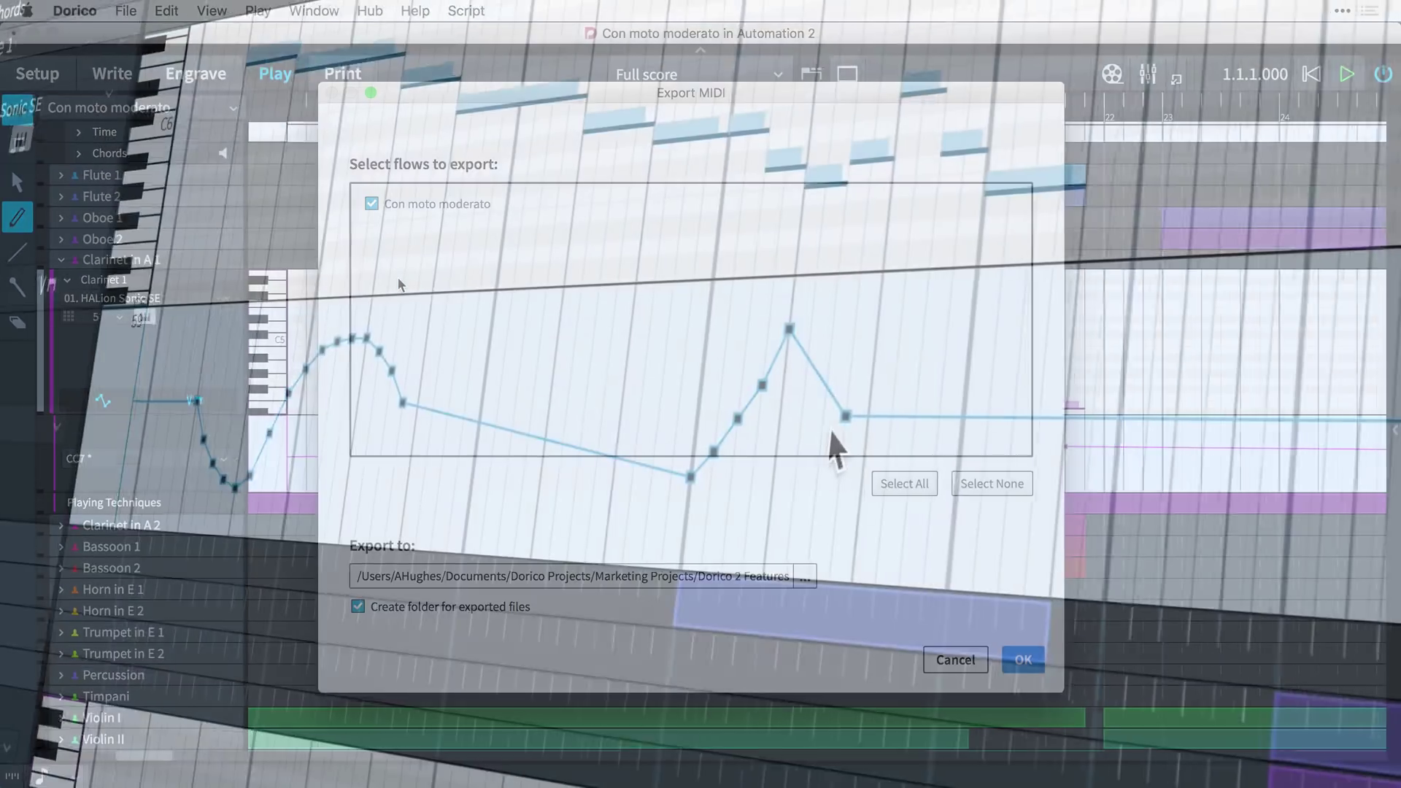
left_click_drag(845, 416, 1008, 352)
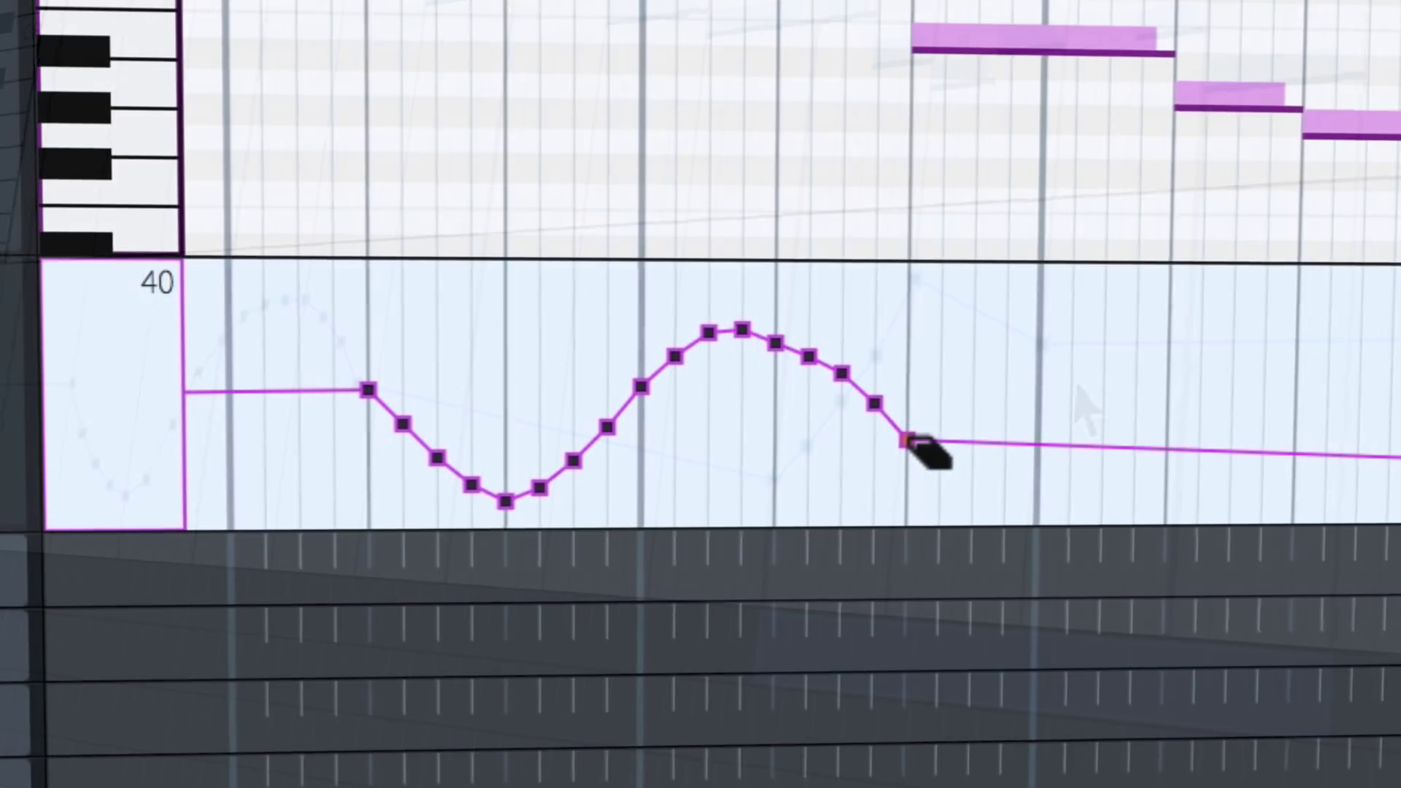
left_click_drag(907, 441, 905, 372)
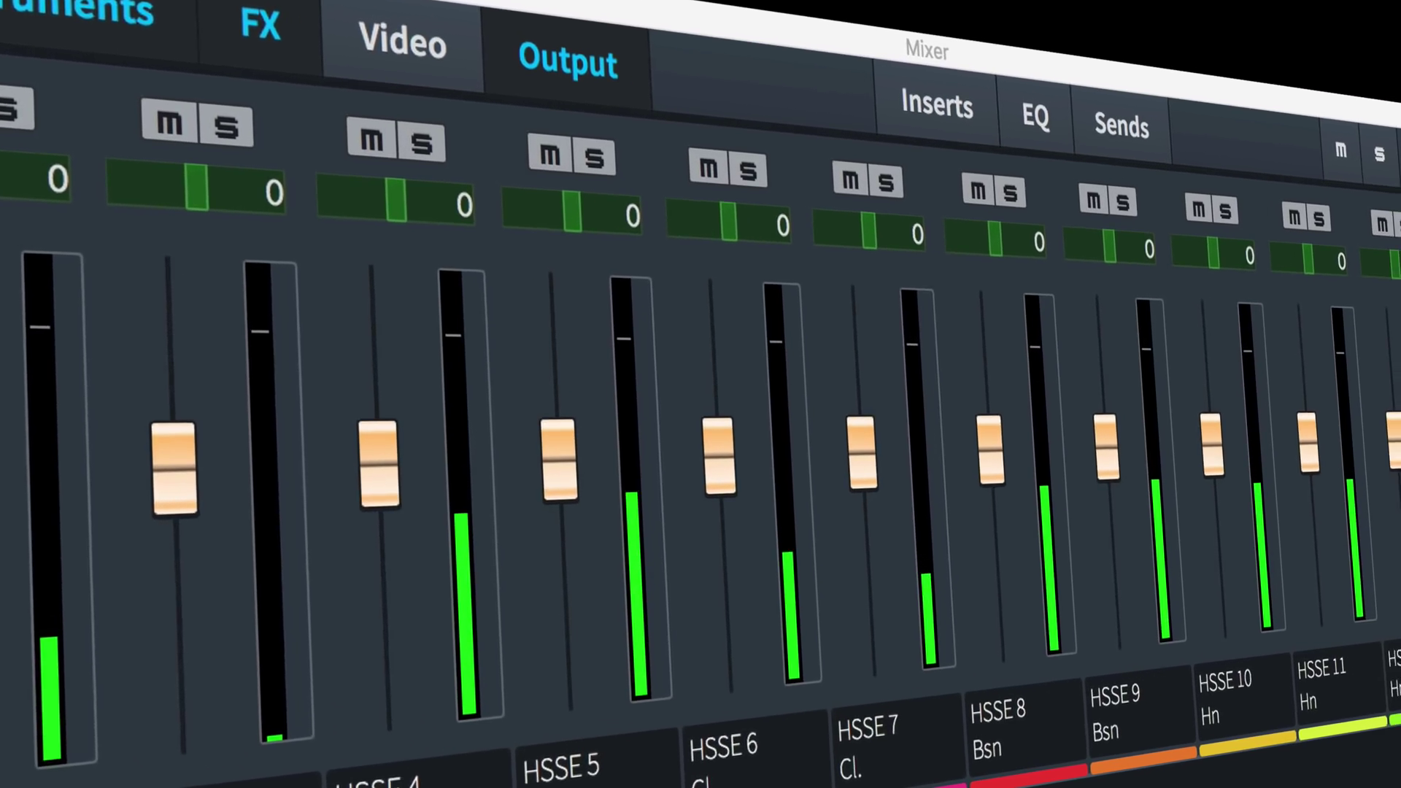